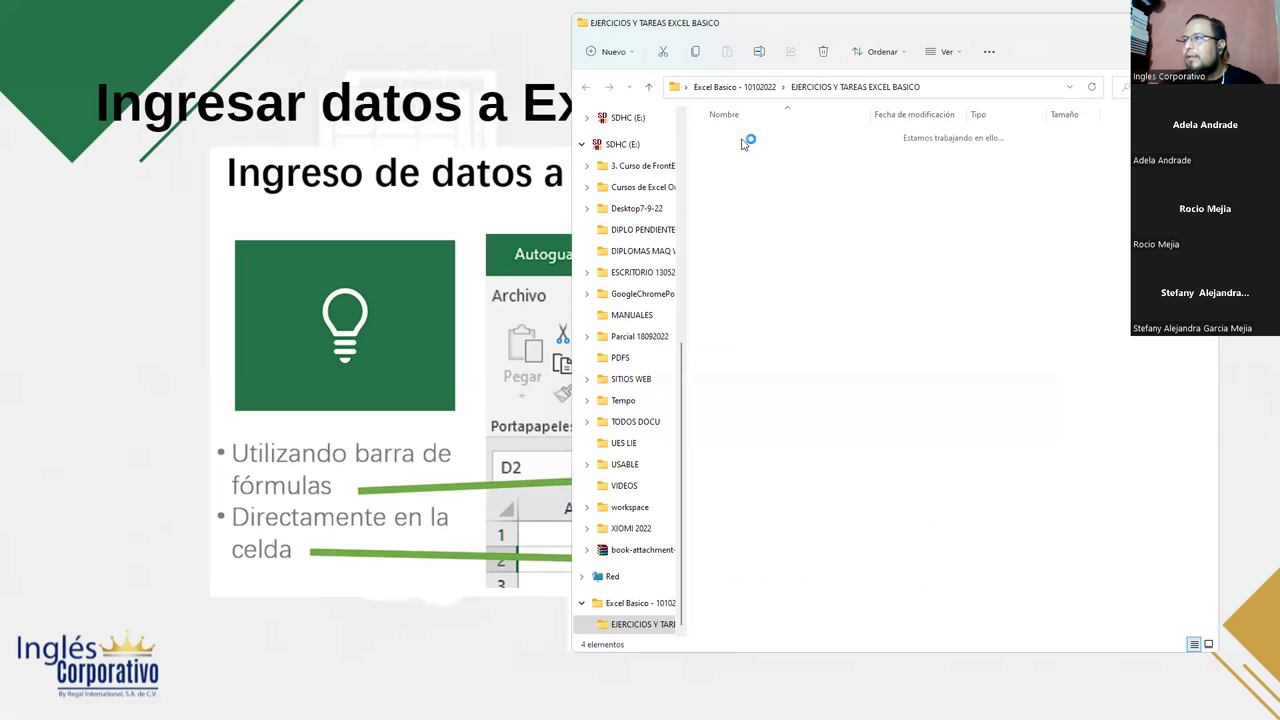
- Open 'Sesion 1. Que es Excel' from File Explorer and bring its window to the front, maximized
{"action": "double_click", "coordinate": [744, 137]}
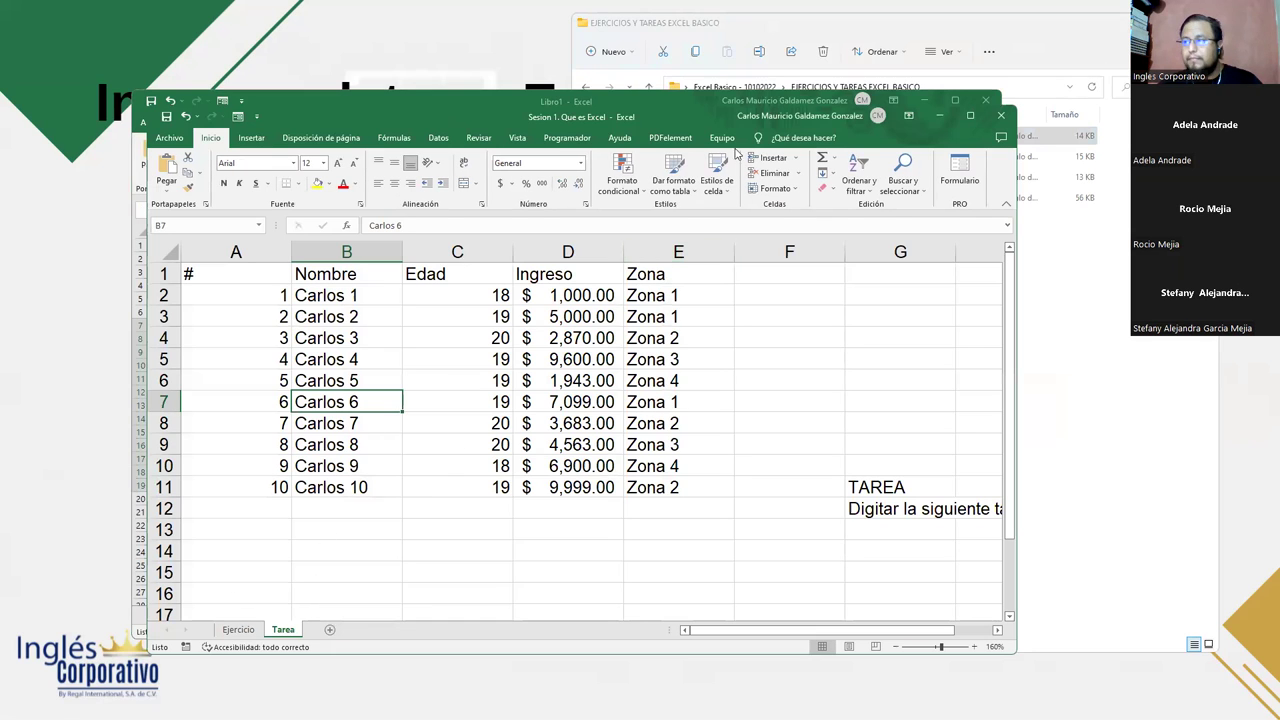
{"action": "left_click_drag", "start_coordinate": [628, 114], "coordinate": [0, 44]}
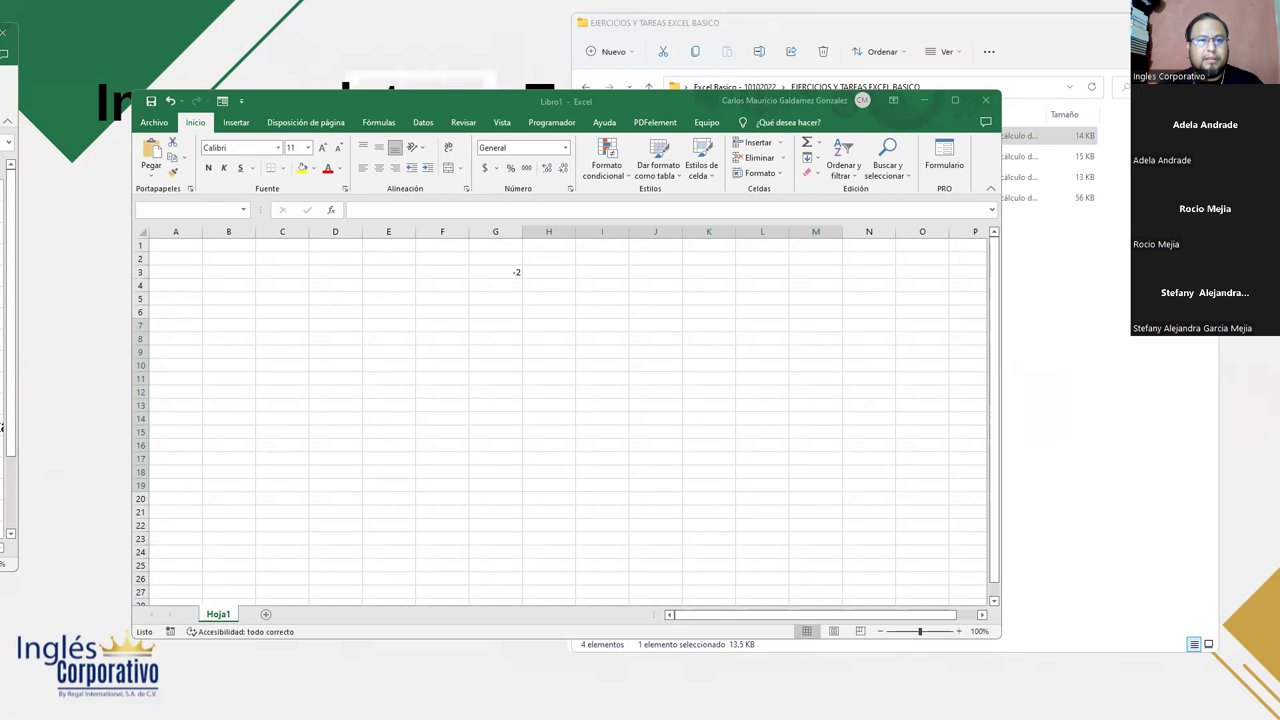
{"action": "left_click", "coordinate": [4, 428]}
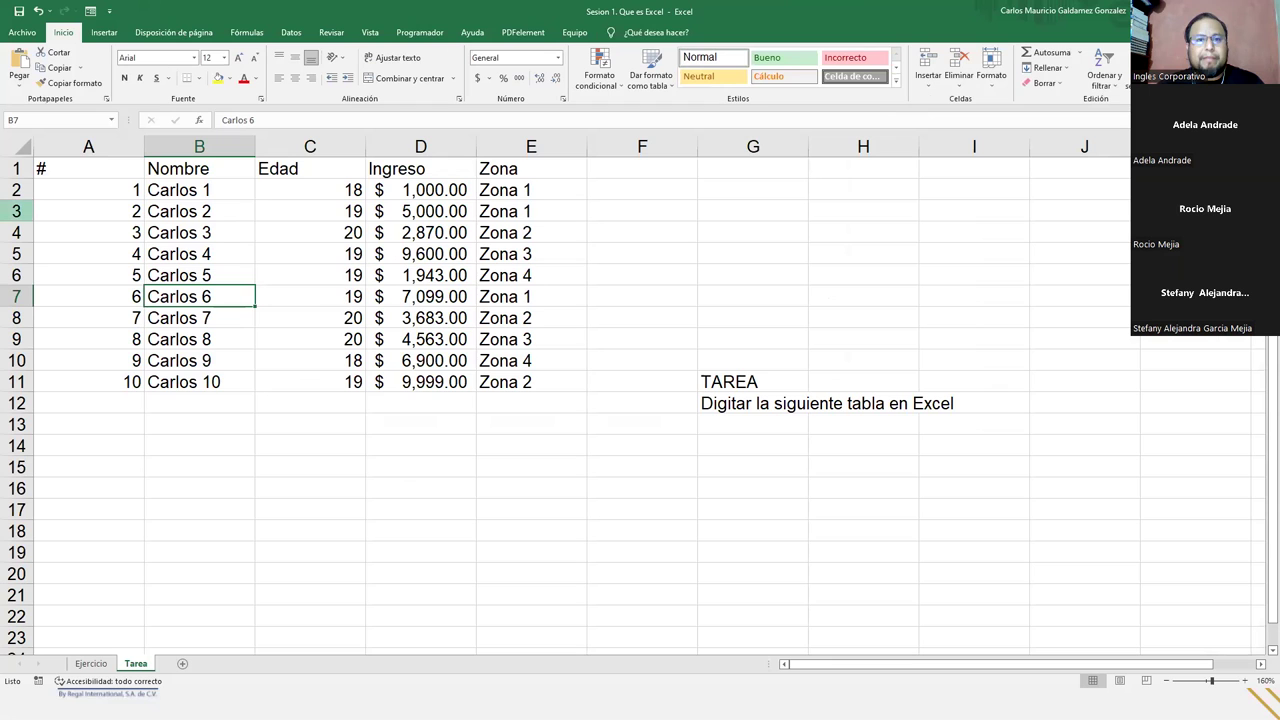
- On the Ejercicio sheet, narrow the Apellidos (C) and Nombres (D) columns so long surnames are cut off
{"action": "left_click", "coordinate": [104, 664]}
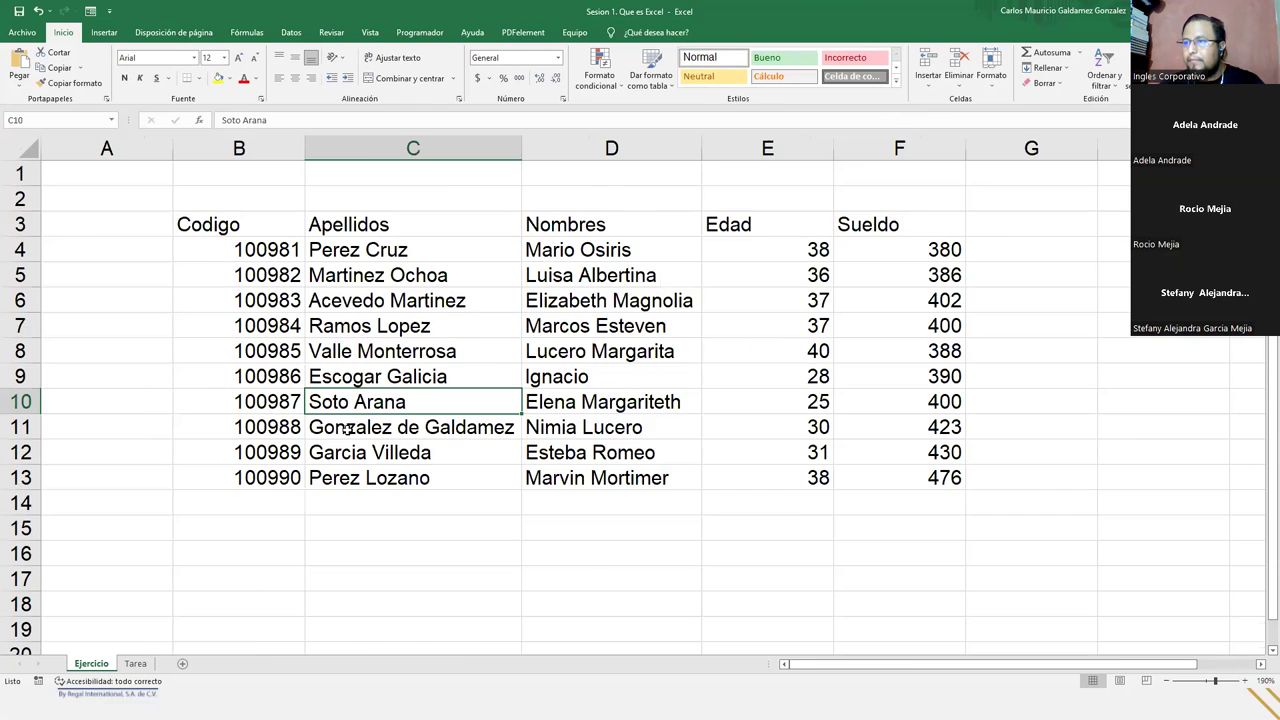
{"action": "left_click", "coordinate": [230, 459]}
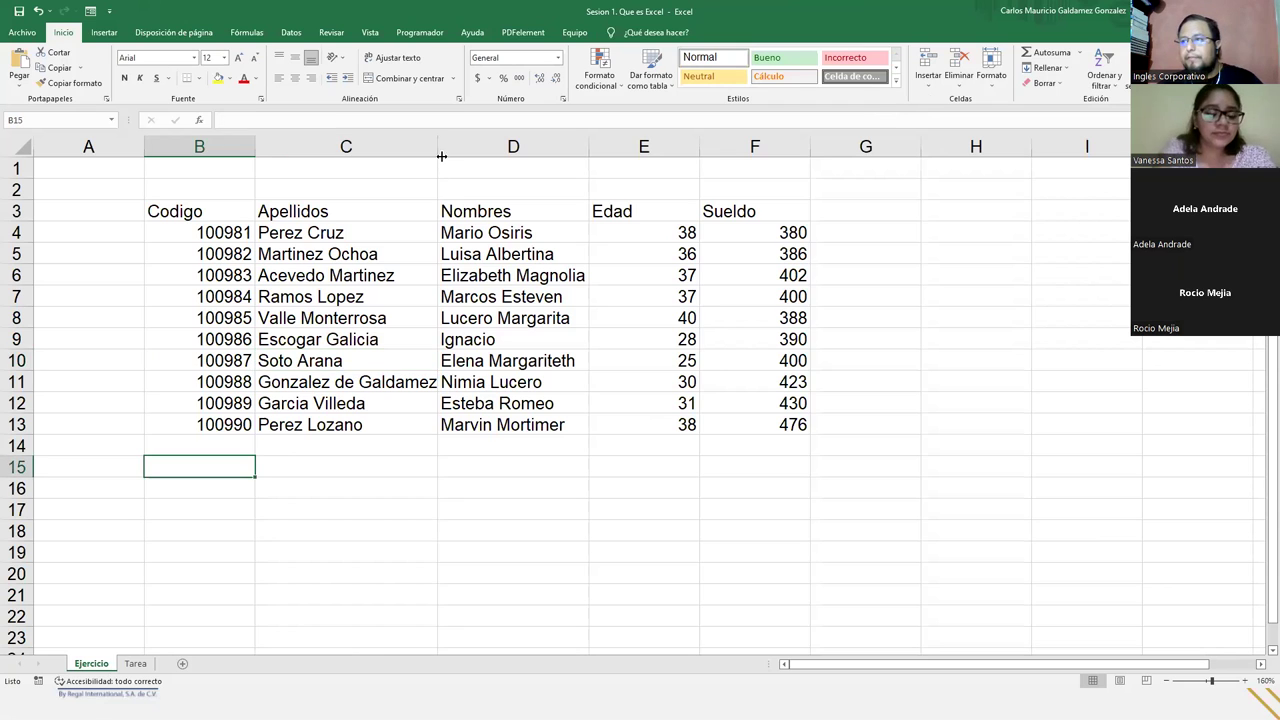
{"action": "left_click_drag", "start_coordinate": [434, 146], "coordinate": [397, 146]}
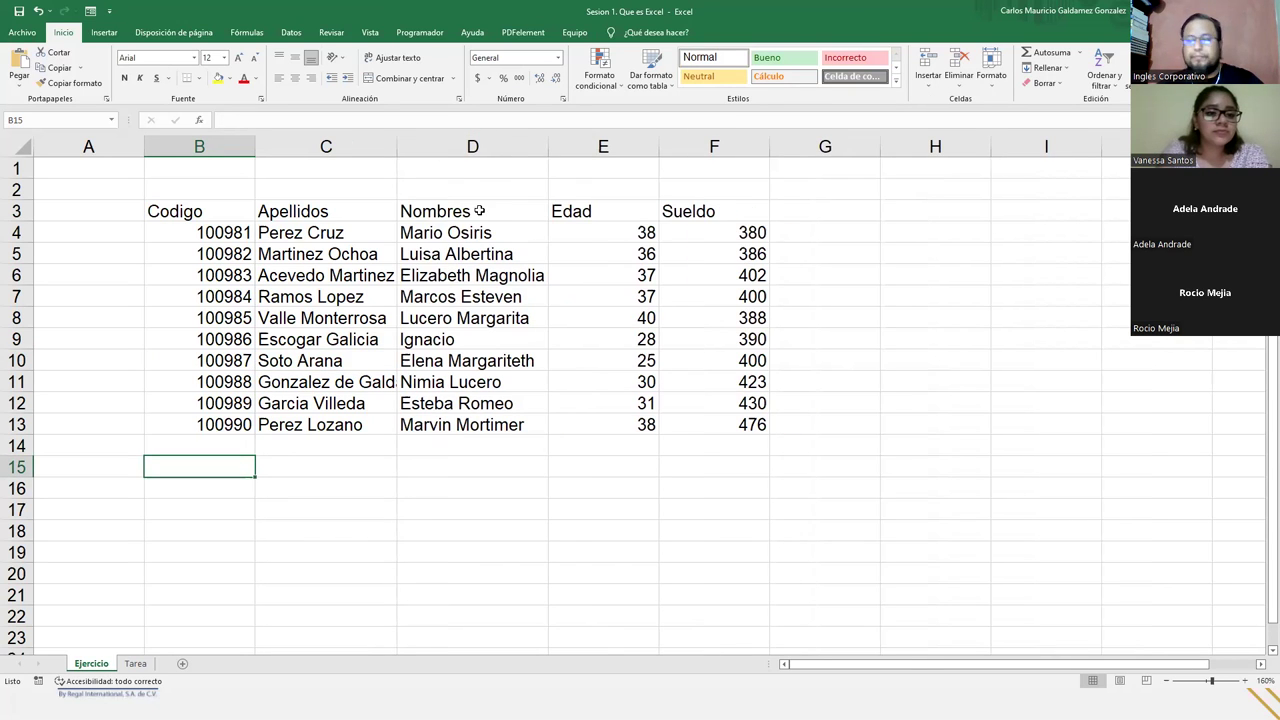
{"action": "left_click_drag", "start_coordinate": [548, 146], "coordinate": [510, 147]}
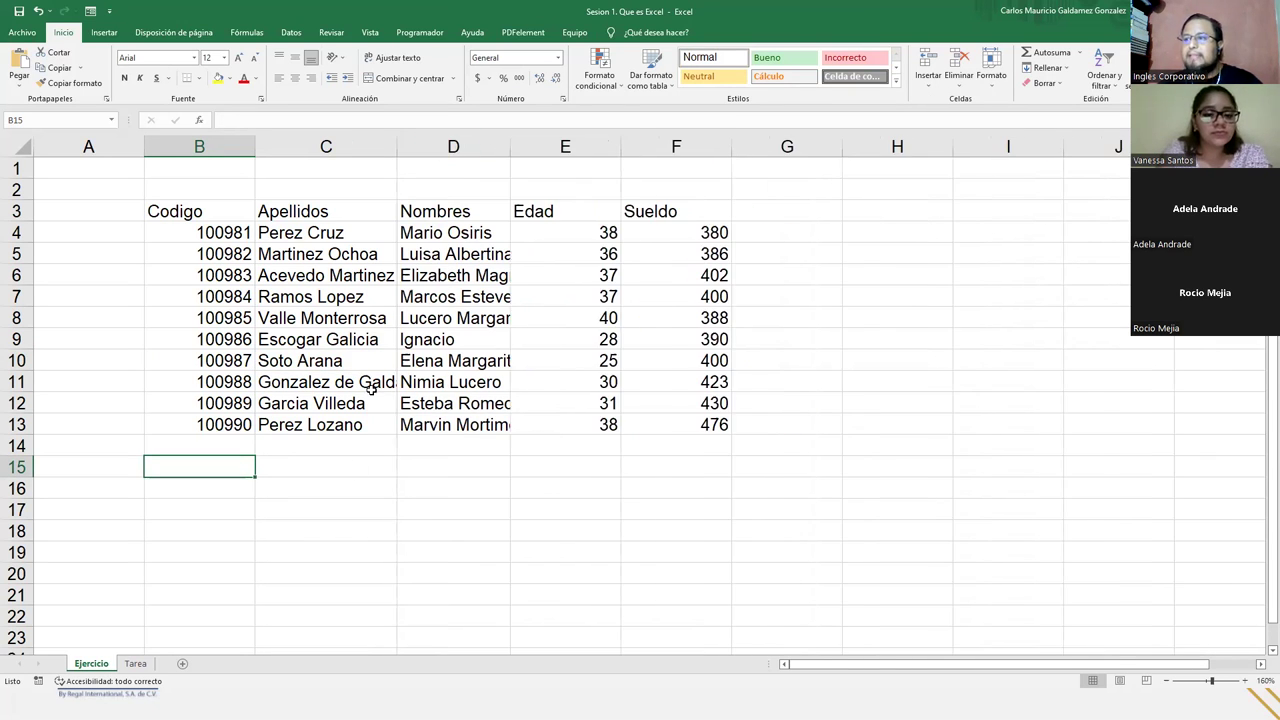
{"action": "left_click", "coordinate": [372, 385]}
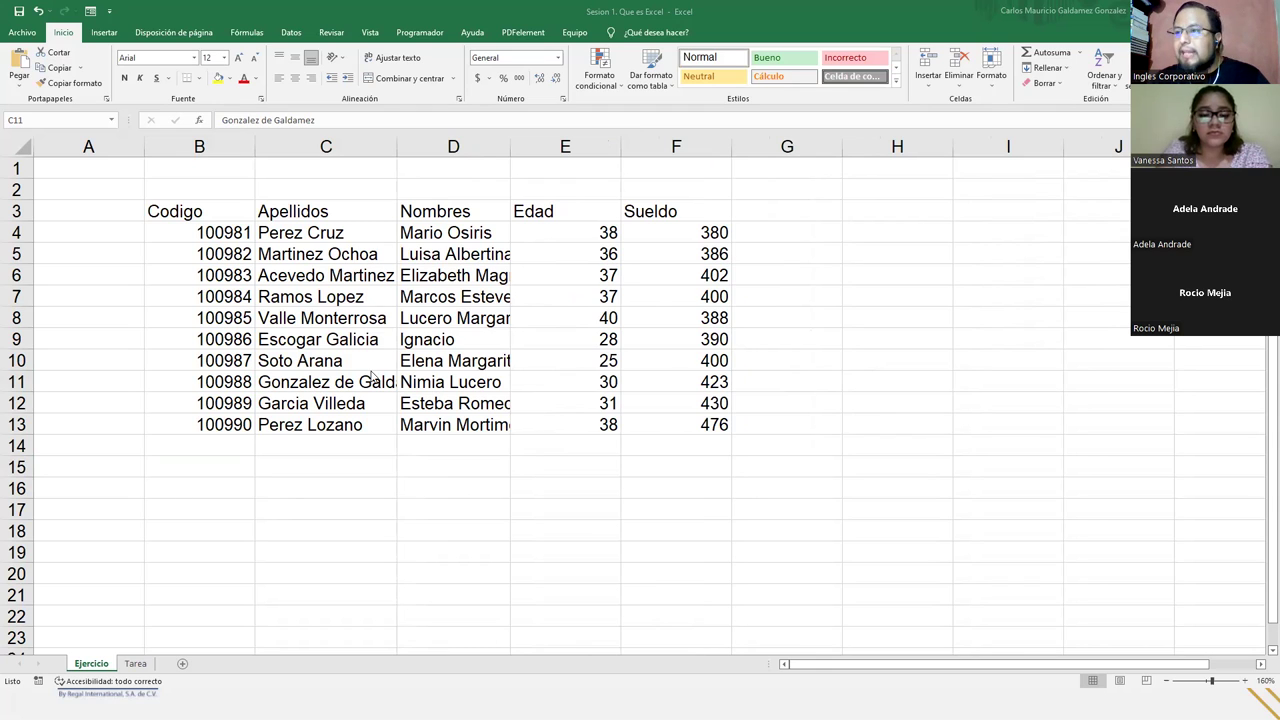
{"action": "left_click_drag", "start_coordinate": [403, 147], "coordinate": [370, 150]}
{"action": "left_click_drag", "start_coordinate": [200, 206], "coordinate": [600, 208]}
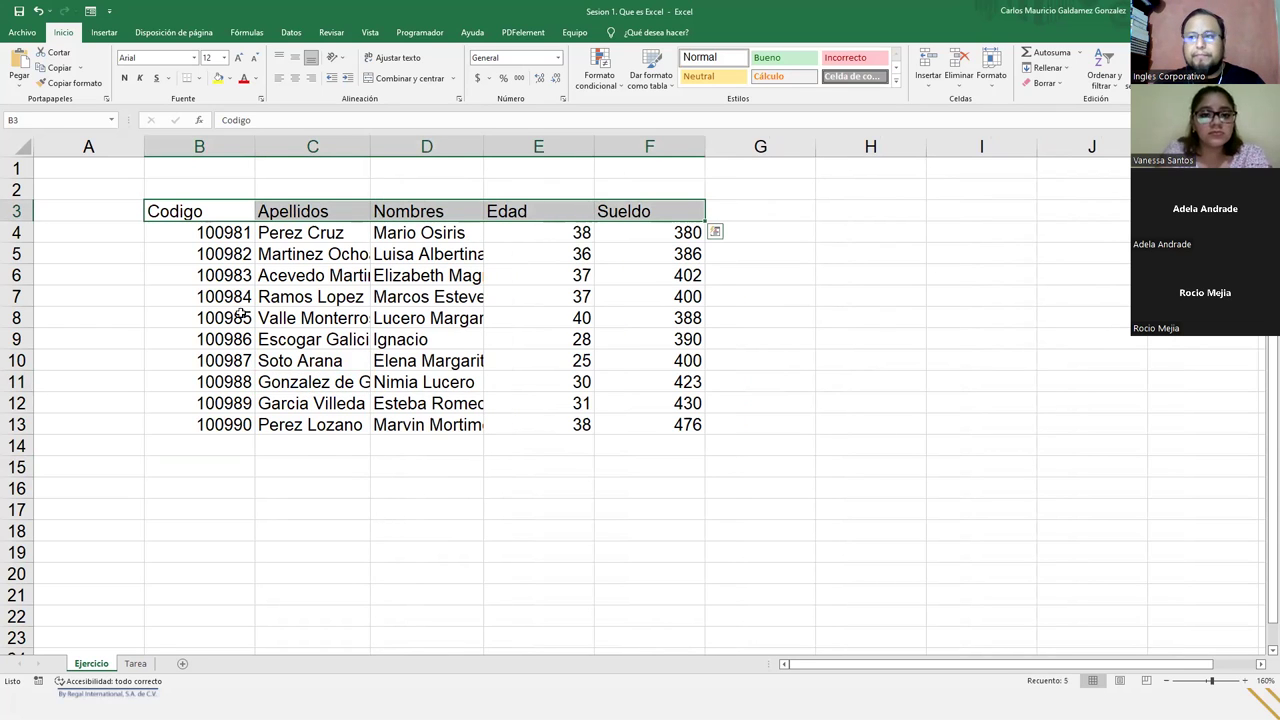
{"action": "left_click", "coordinate": [200, 211]}
{"action": "left_click", "coordinate": [310, 211]}
{"action": "left_click", "coordinate": [434, 206]}
{"action": "left_click", "coordinate": [533, 208]}
{"action": "left_click", "coordinate": [602, 210]}
{"action": "left_click_drag", "start_coordinate": [231, 240], "coordinate": [249, 441]}
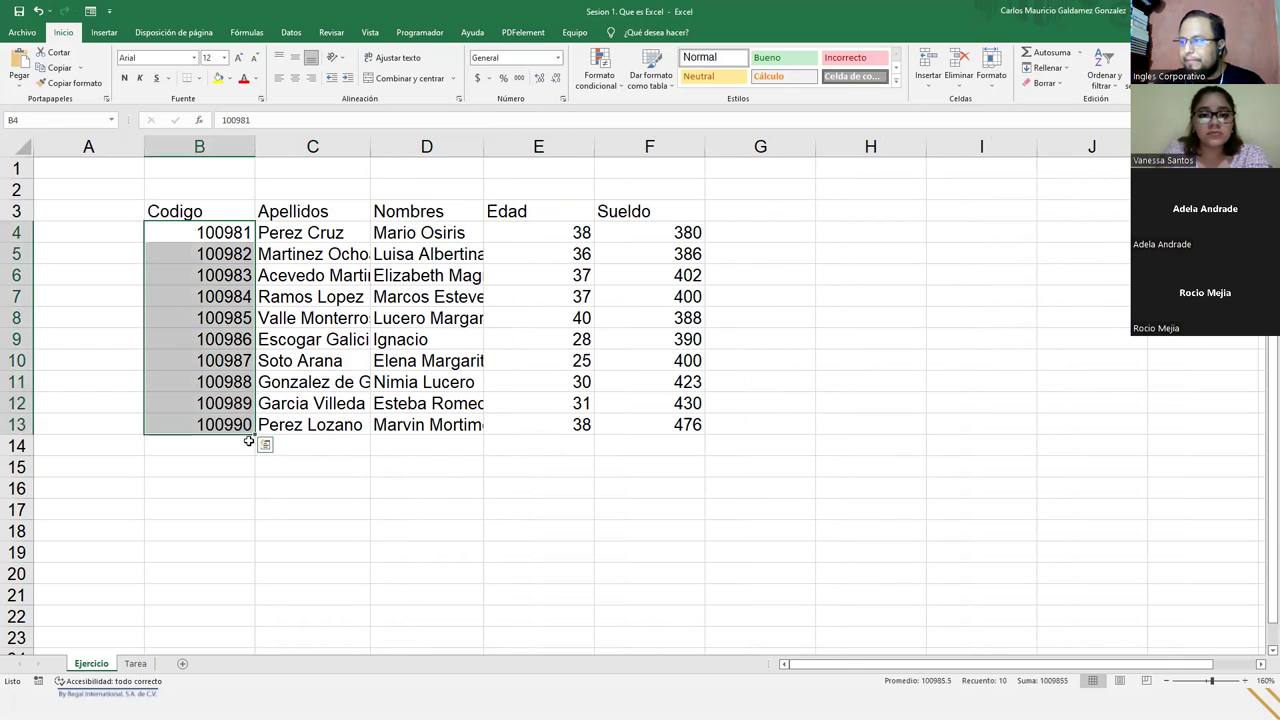
{"action": "left_click", "coordinate": [426, 482]}
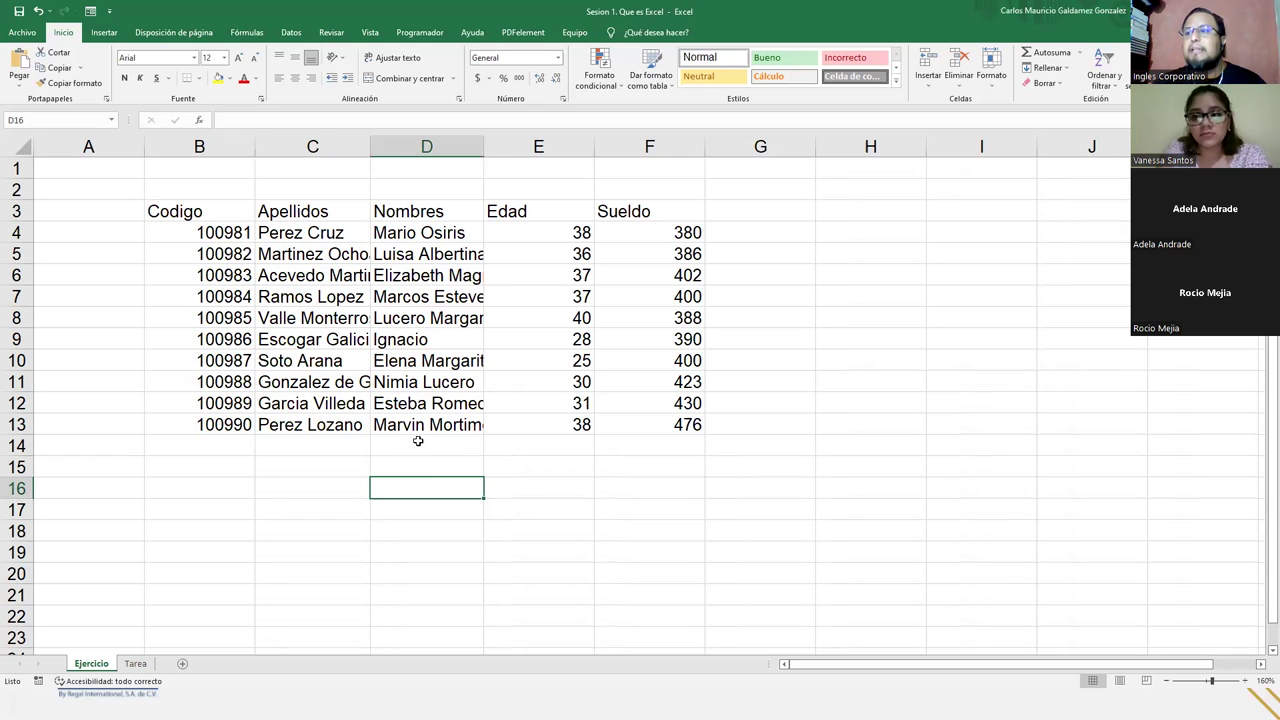
{"action": "left_click", "coordinate": [270, 330]}
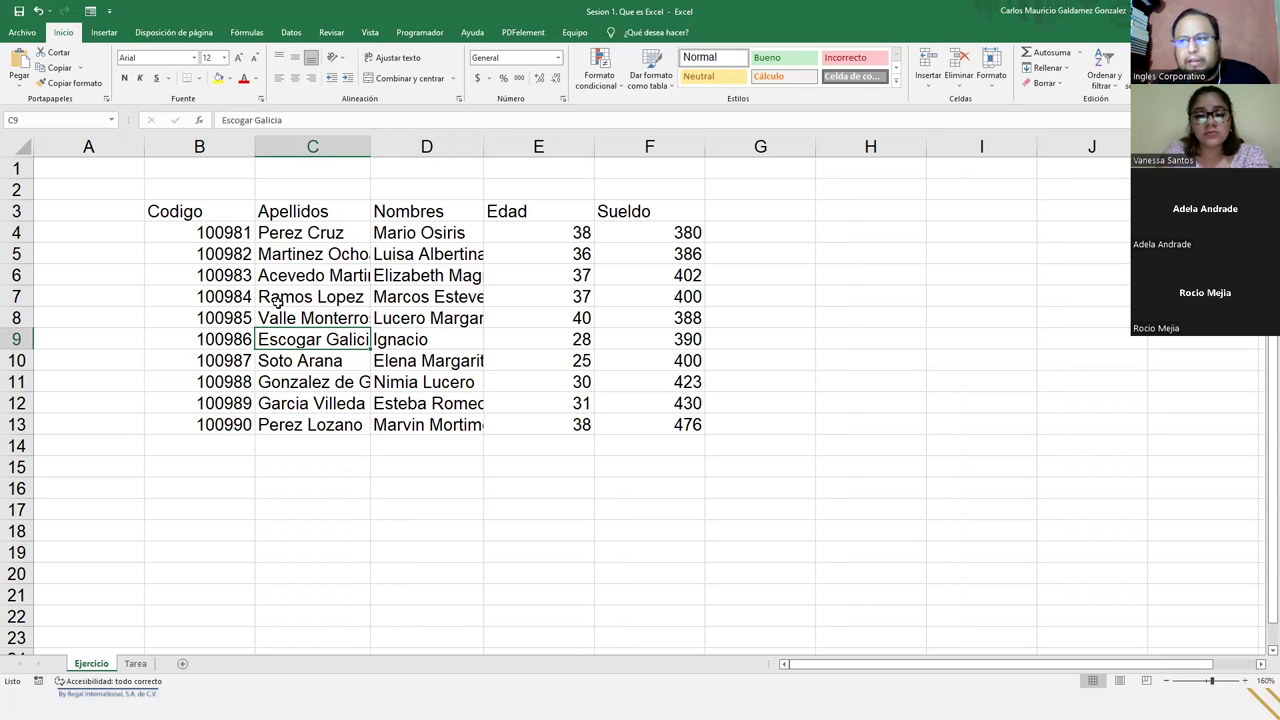
{"action": "left_click_drag", "start_coordinate": [220, 231], "coordinate": [634, 420]}
{"action": "left_click", "coordinate": [602, 421]}
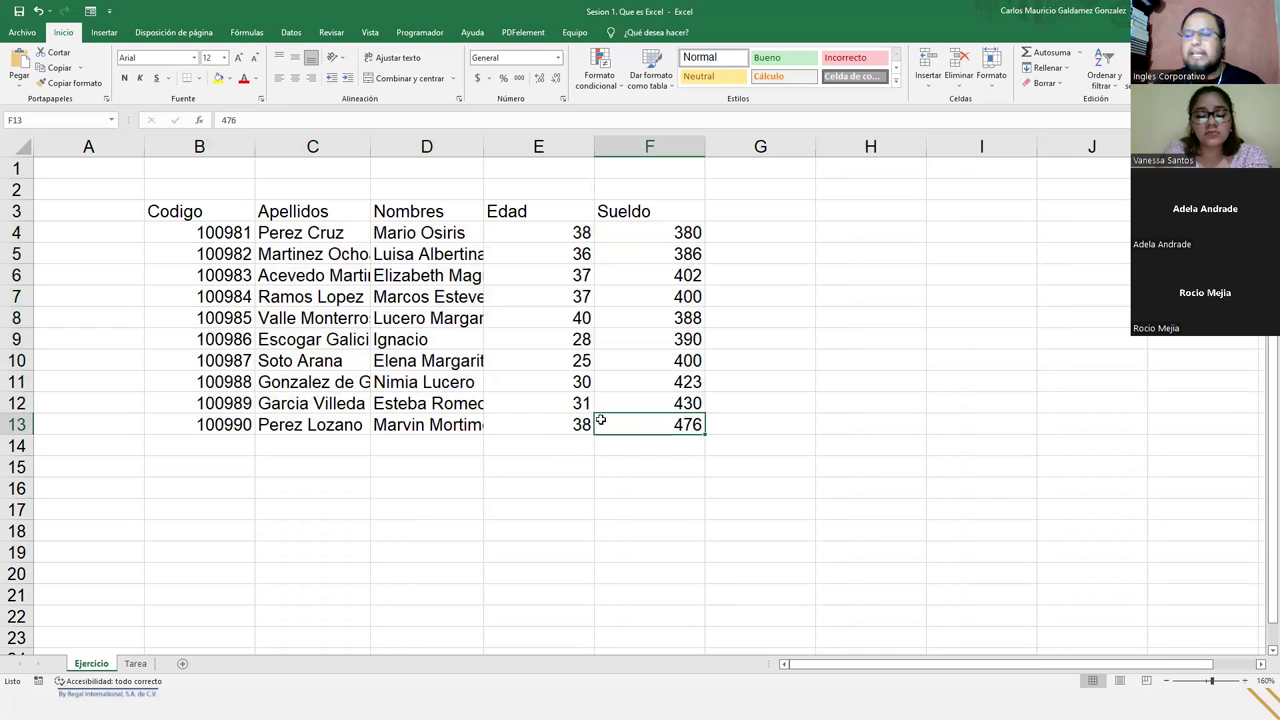
{"action": "left_click", "coordinate": [302, 485]}
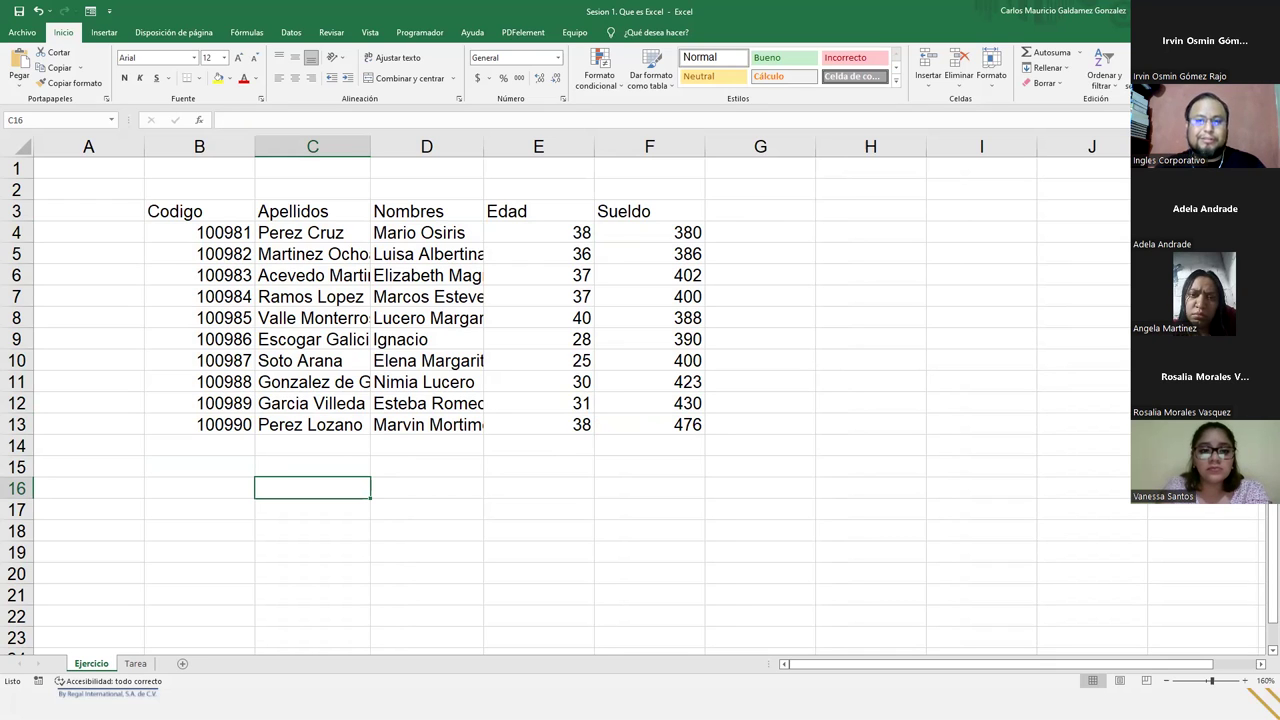
{"action": "left_click", "coordinate": [284, 230]}
{"action": "left_click_drag", "start_coordinate": [250, 146], "coordinate": [250, 146]}
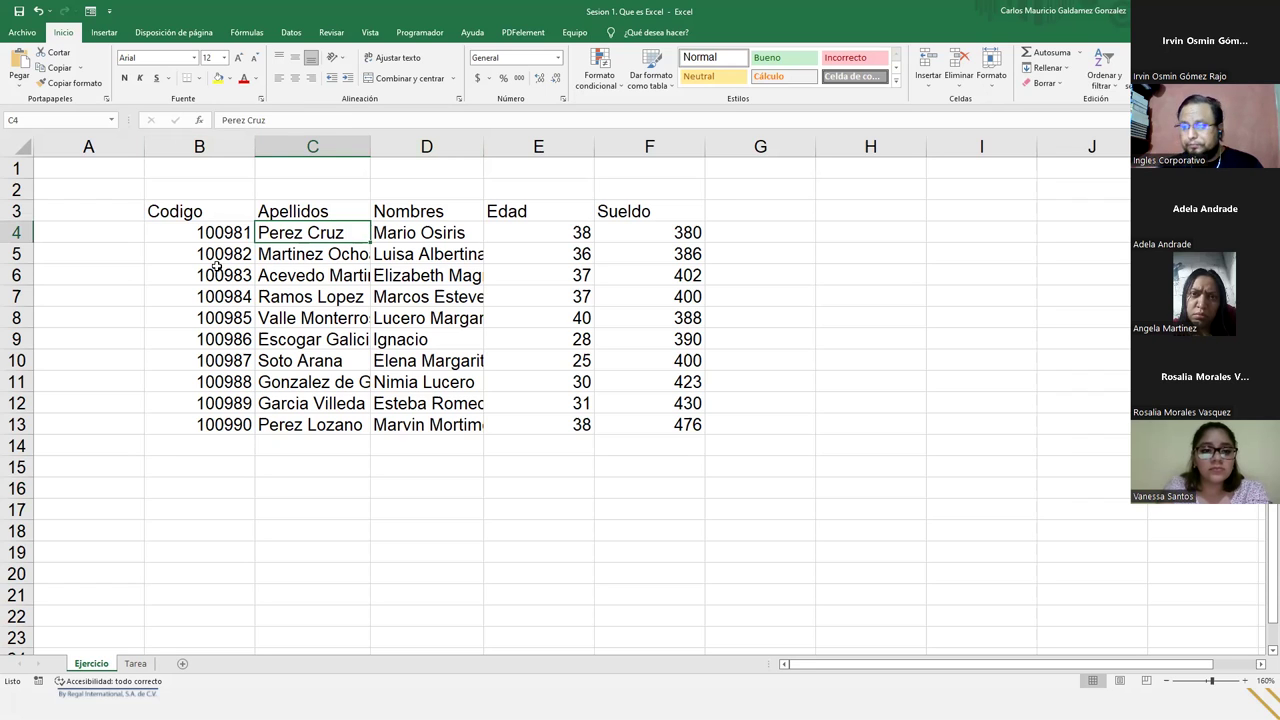
- Enter a sample three-part full name in empty cell C15 below the table
{"action": "left_click", "coordinate": [291, 465]}
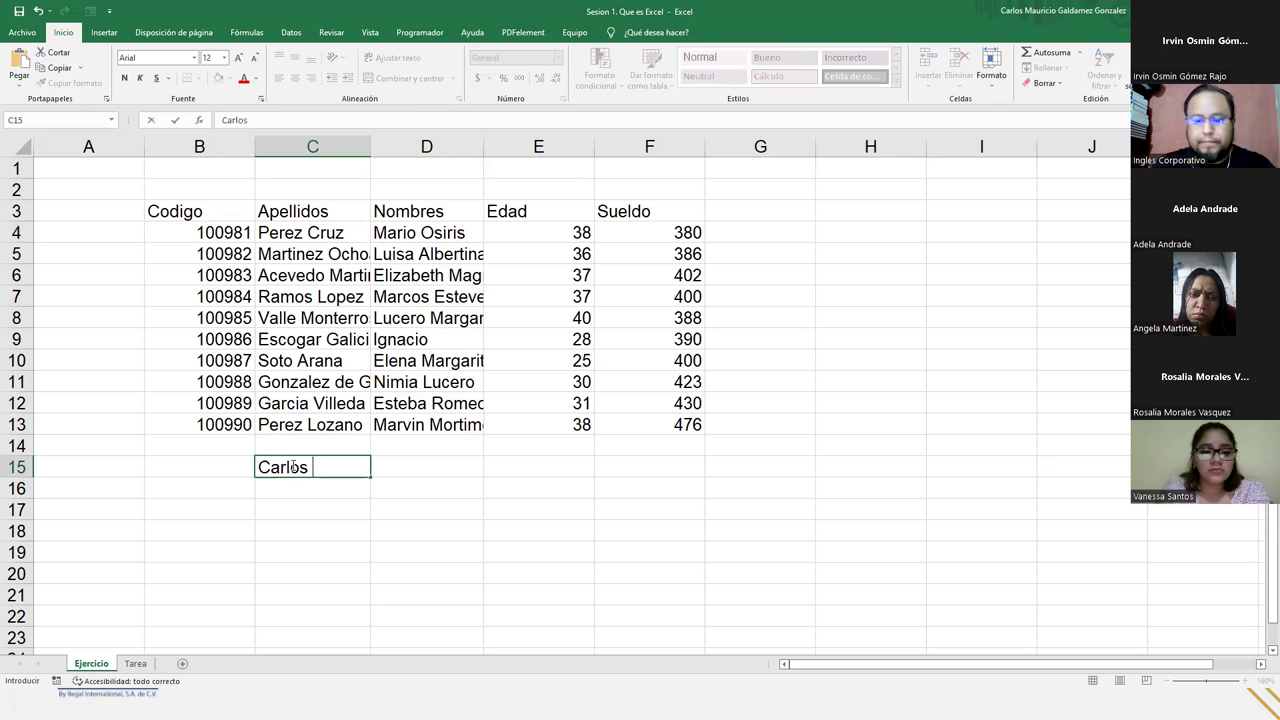
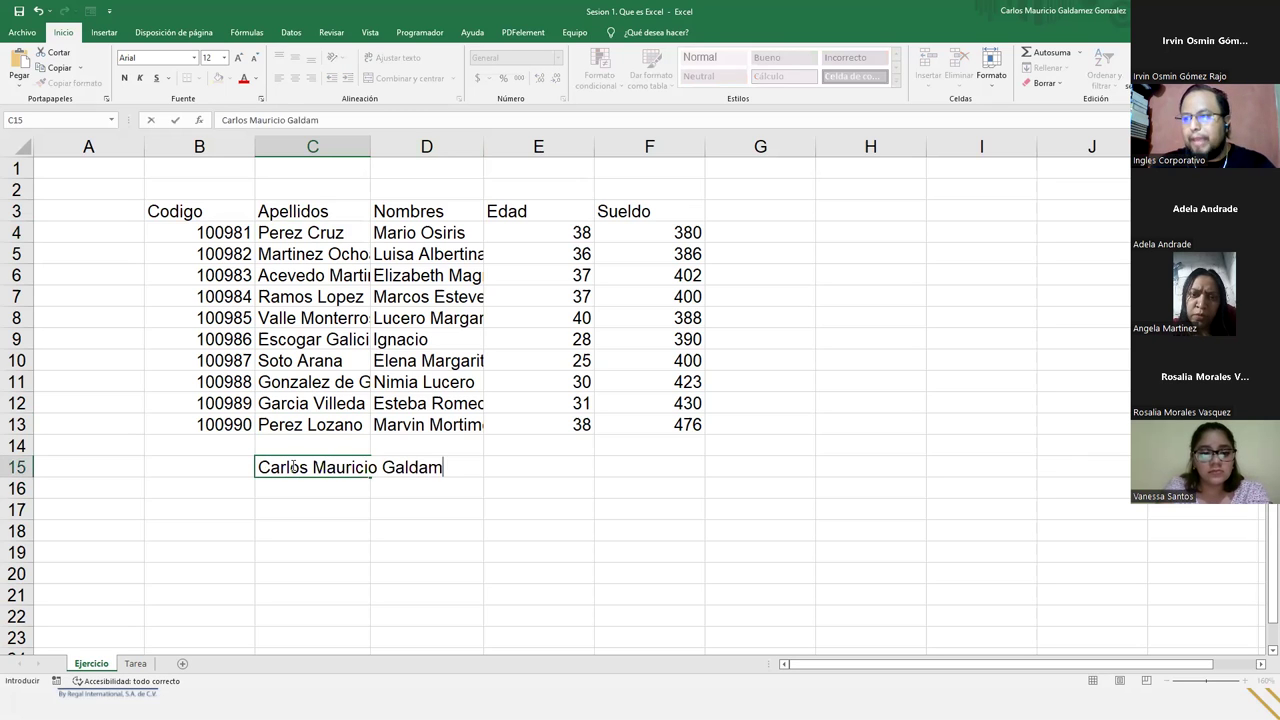
{"action": "key", "text": "Return"}
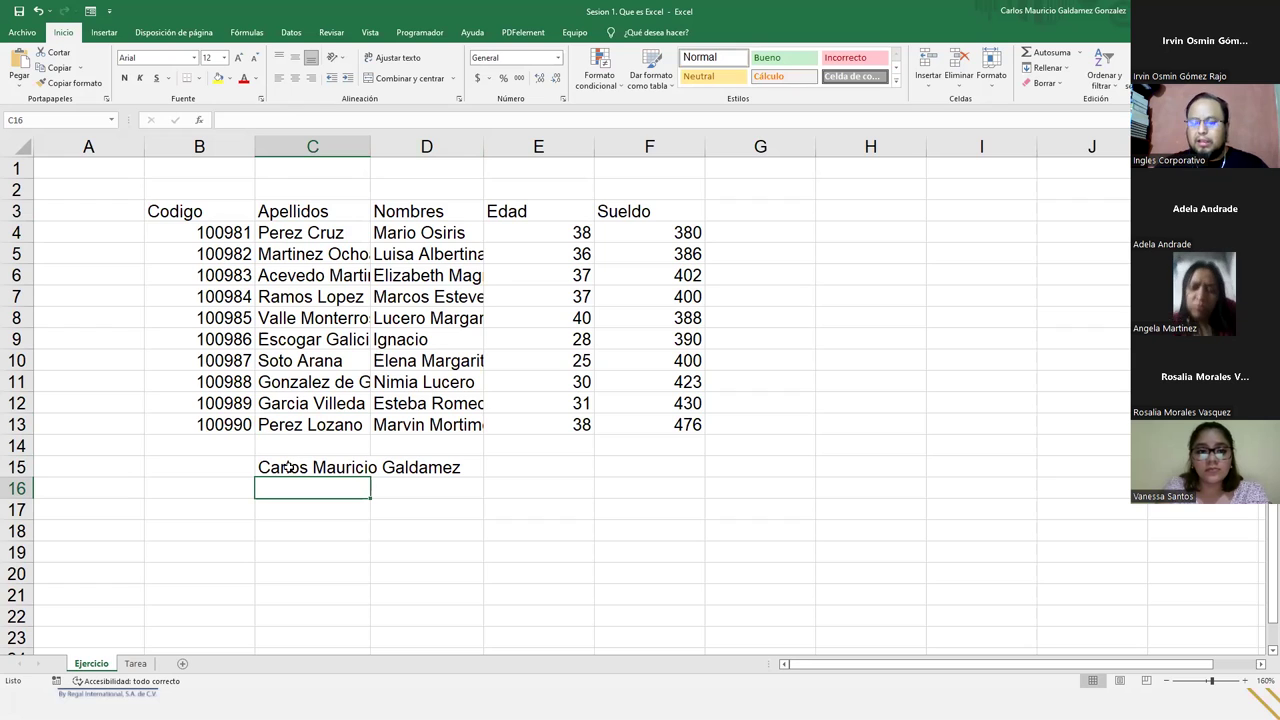
- Replace the C15 entry with just the first two names, fixing the typo
{"action": "left_click", "coordinate": [288, 467]}
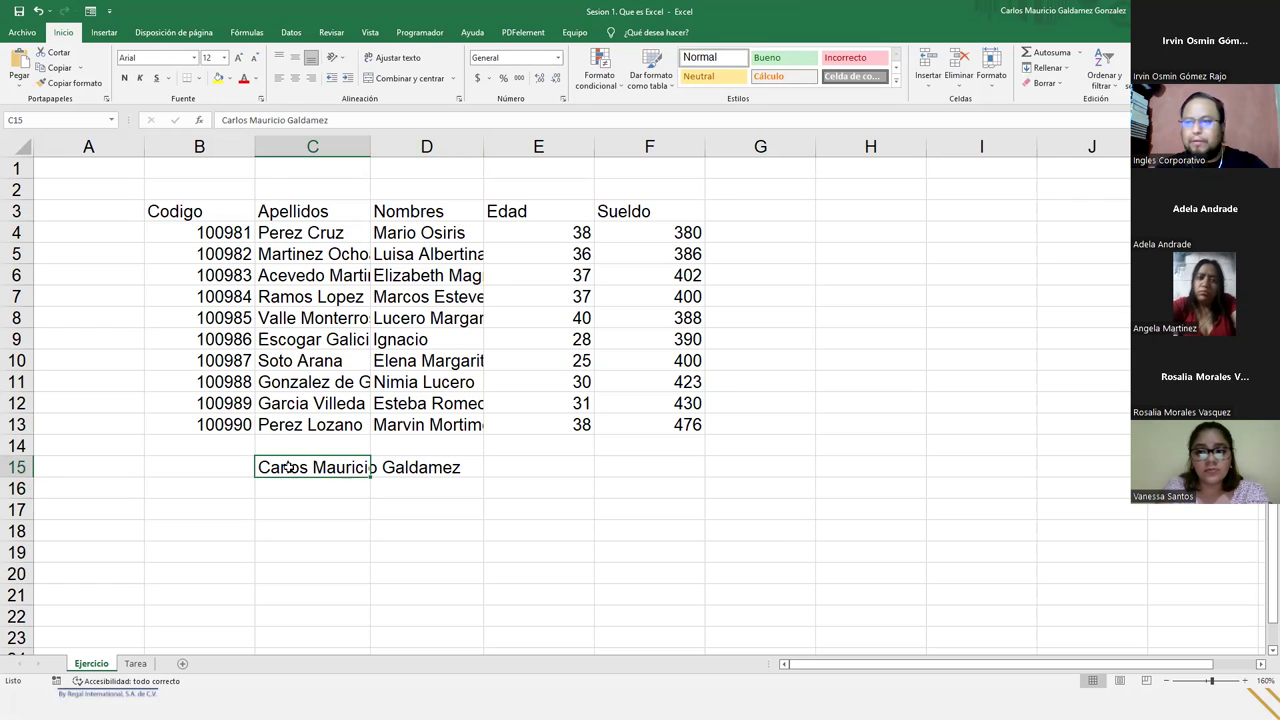
{"action": "type", "text": "Carl"}
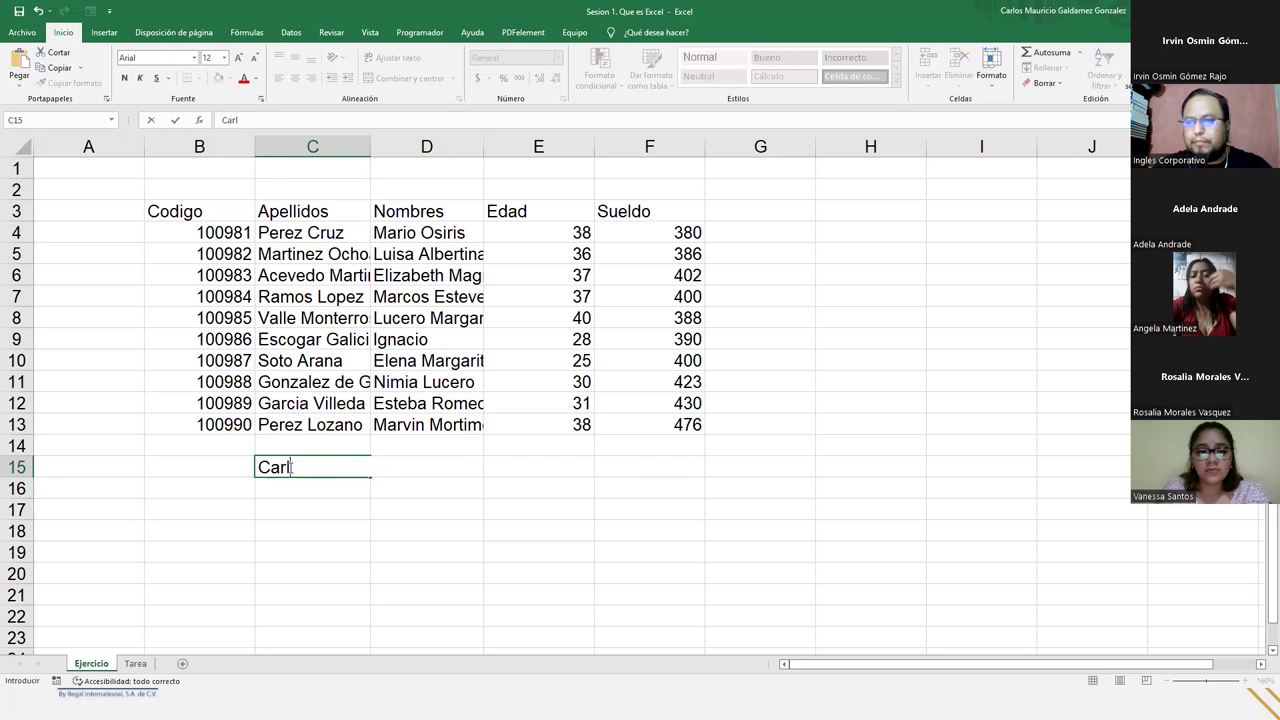
{"action": "type", "text": "os Maurcio"}
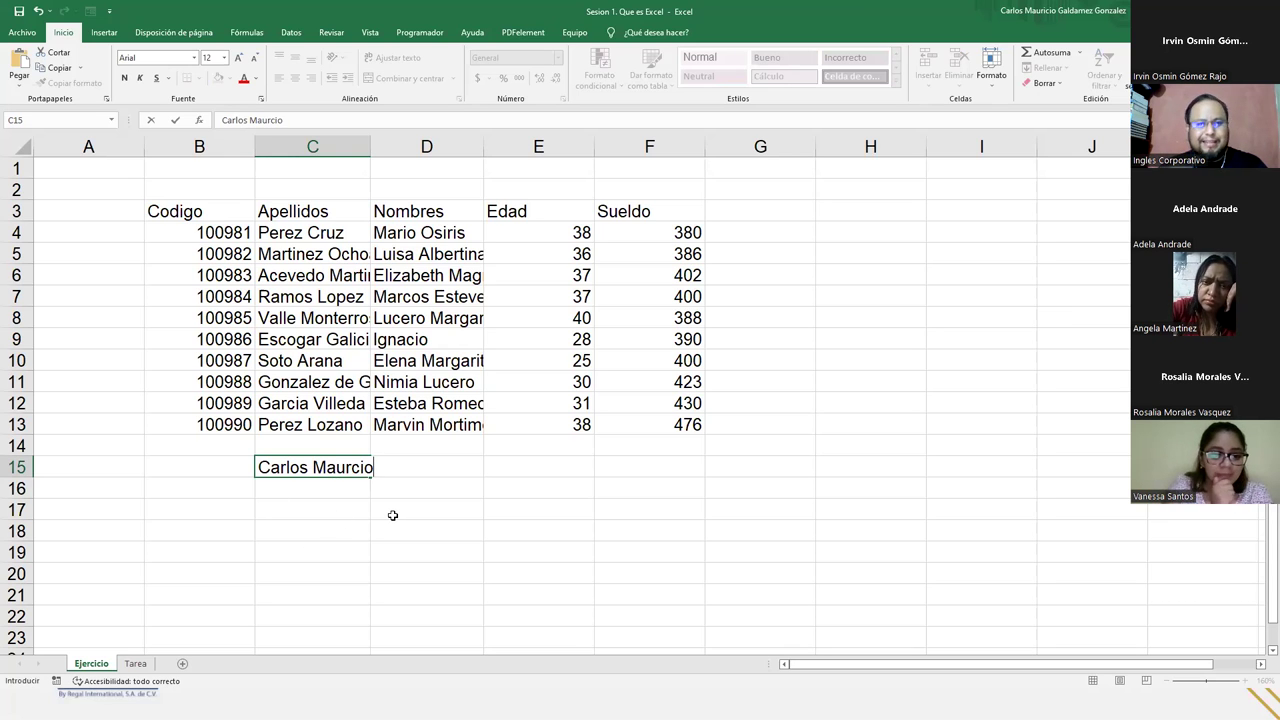
{"action": "key", "text": "BackSpace"}
{"action": "key", "text": "BackSpace"}
{"action": "key", "text": "BackSpace"}
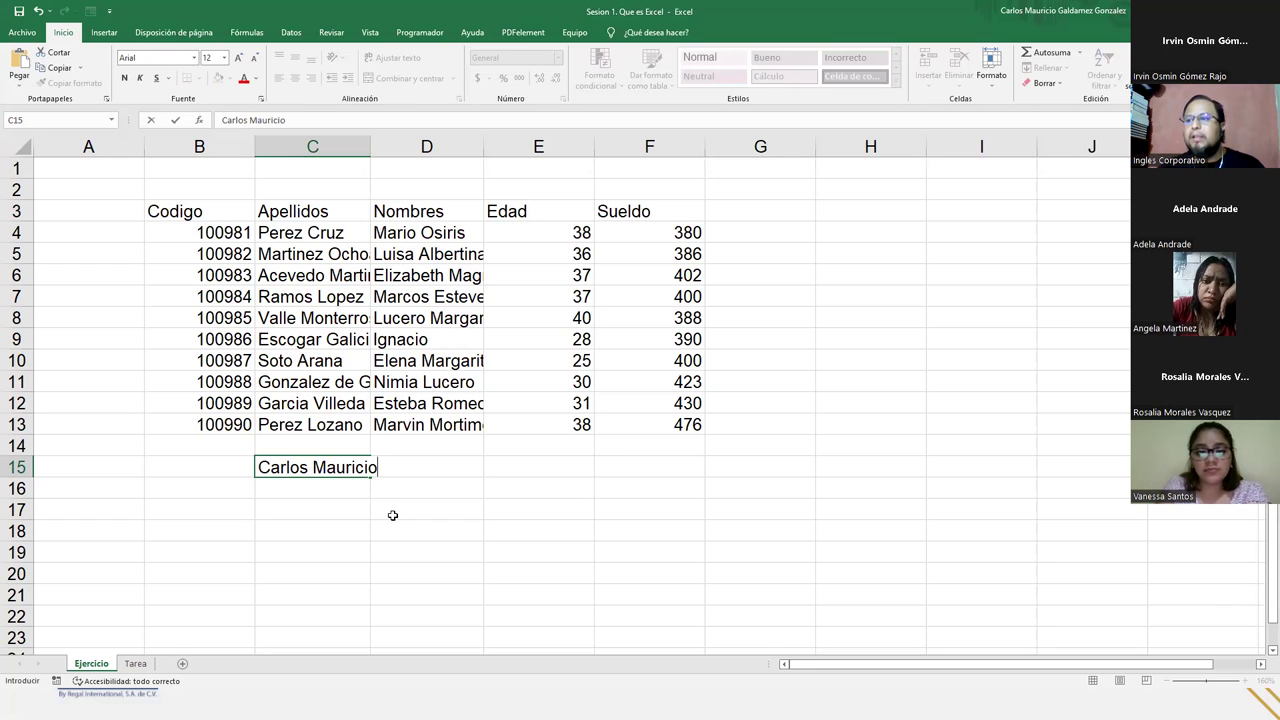
{"action": "left_click", "coordinate": [175, 121]}
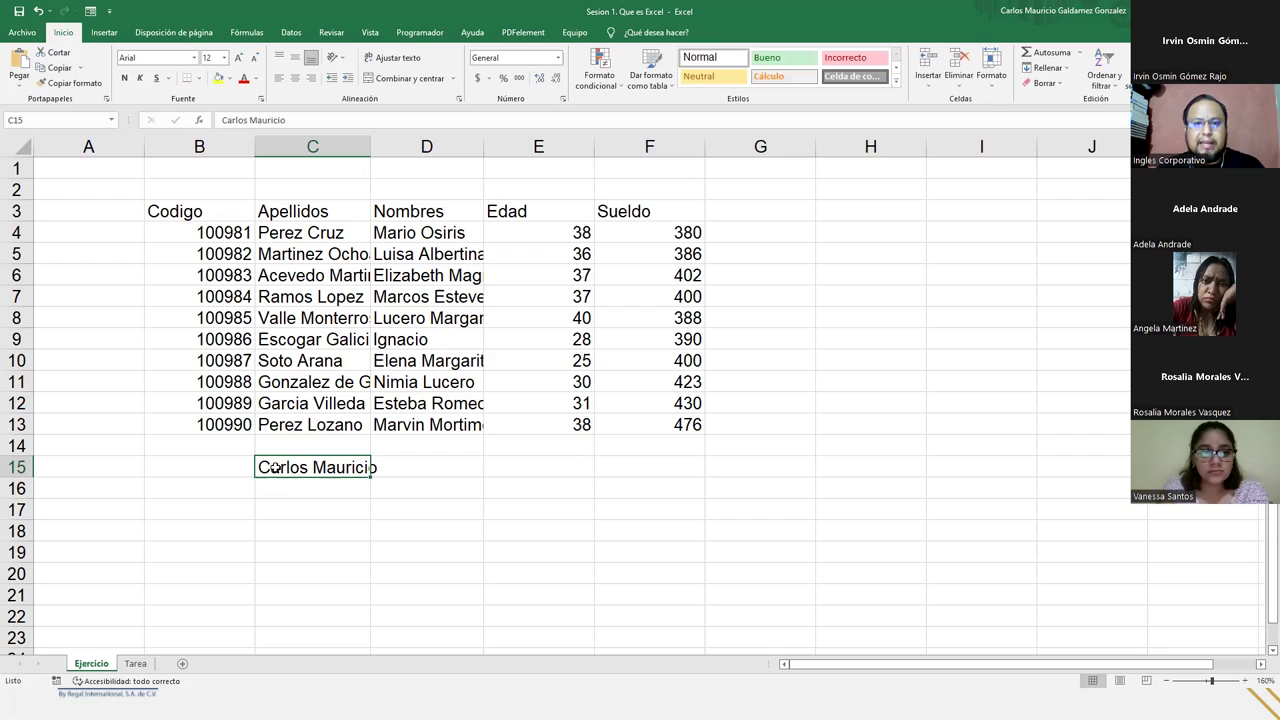
{"action": "double_click", "coordinate": [322, 466]}
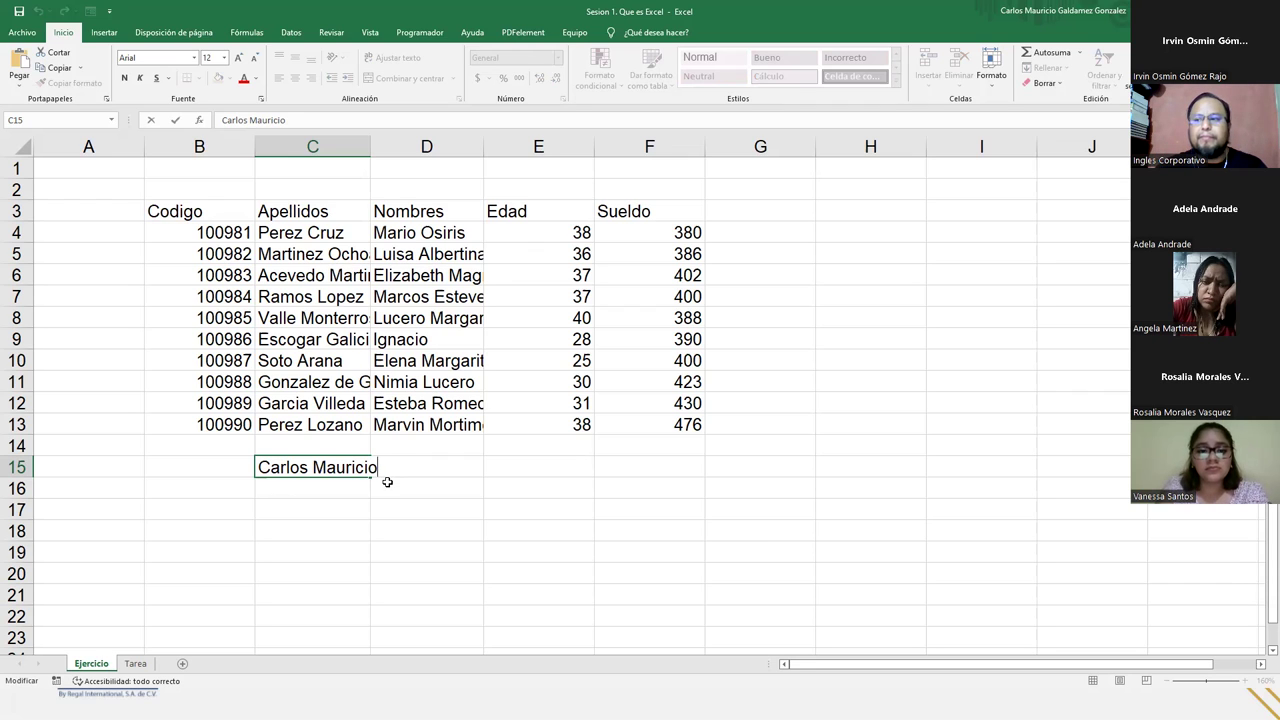
- Finish re-editing the shortened first name in C15
{"action": "key", "text": "Return"}
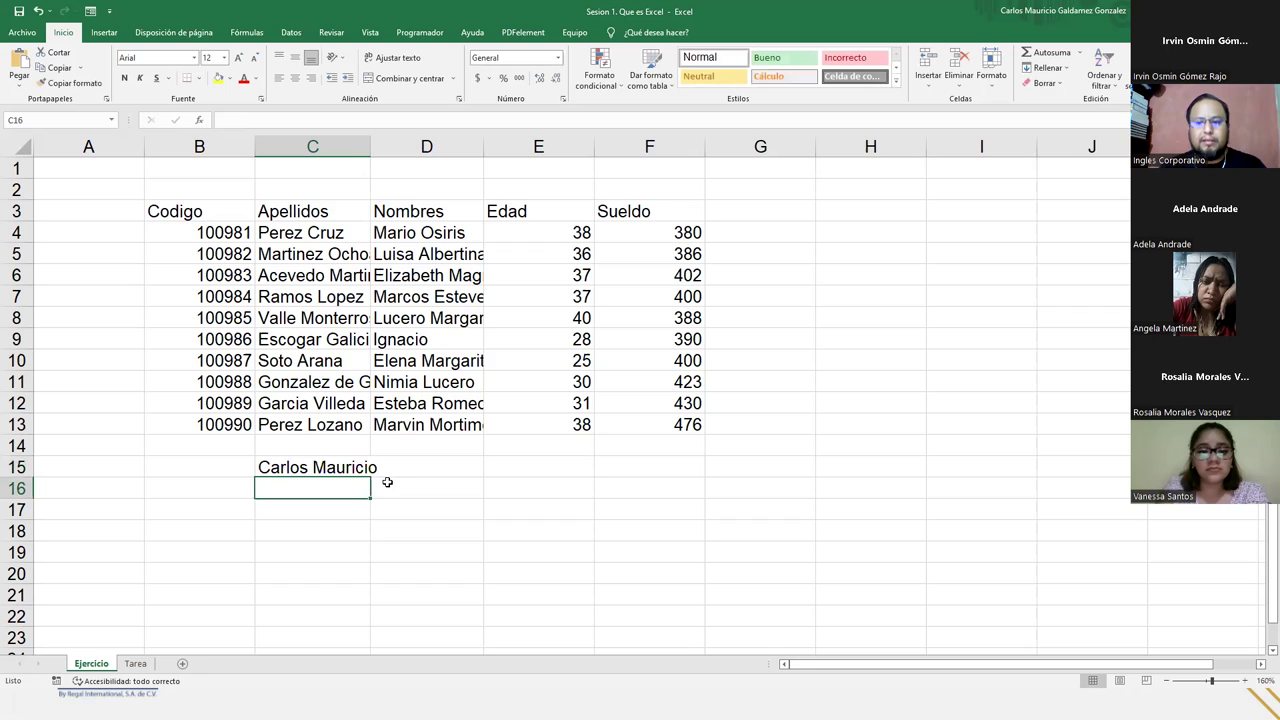
{"action": "key", "text": "Up"}
{"action": "key", "text": "F2"}
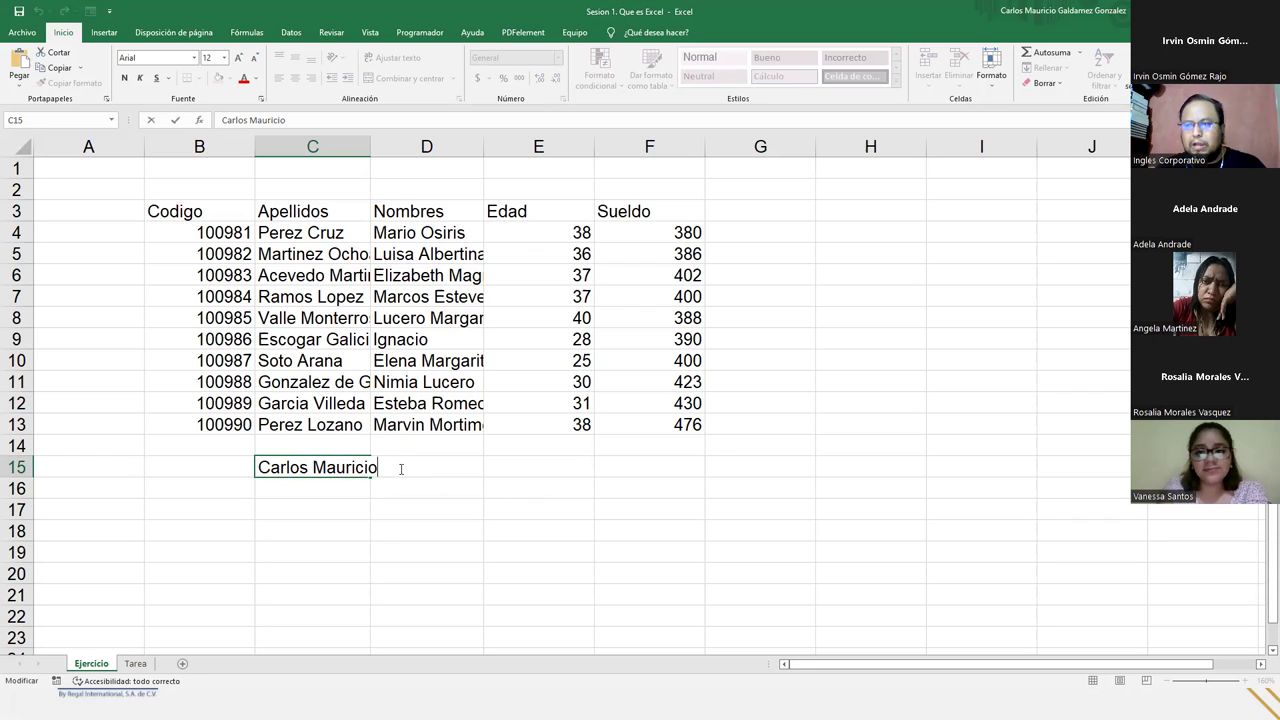
{"action": "left_click", "coordinate": [520, 494]}
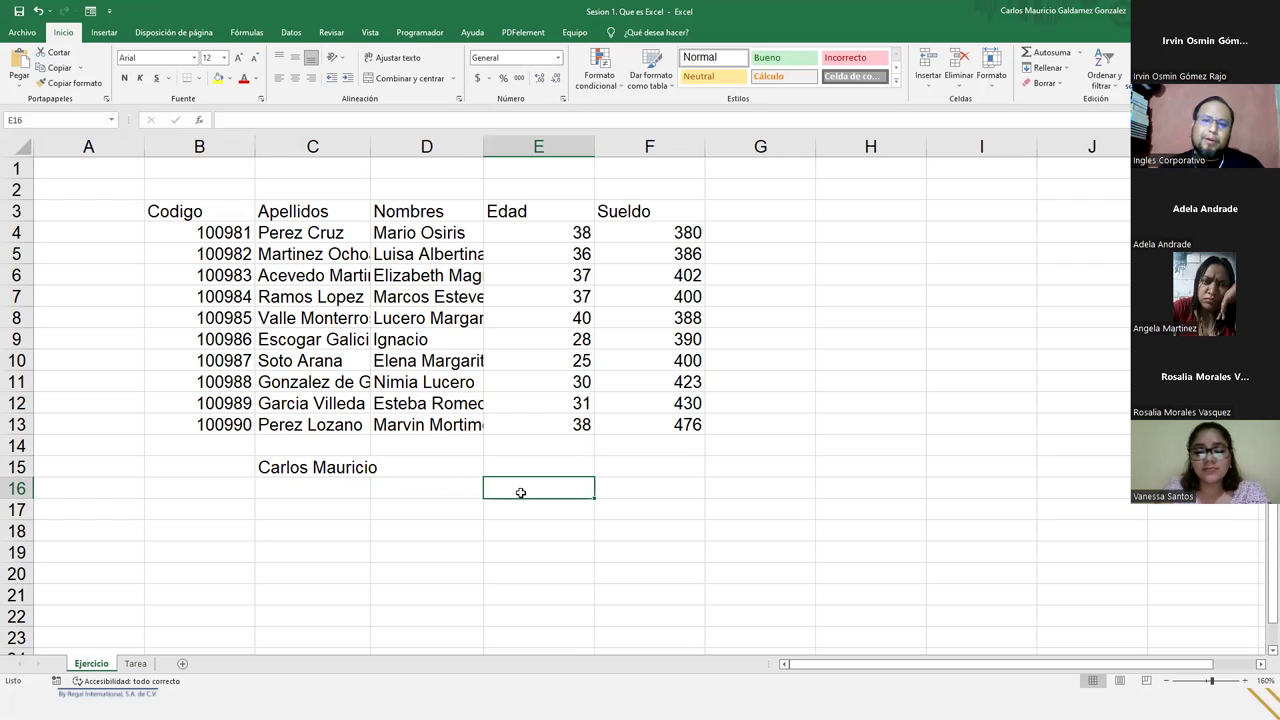
{"action": "left_click", "coordinate": [338, 470]}
{"action": "key", "text": "Down"}
{"action": "key", "text": "Down"}
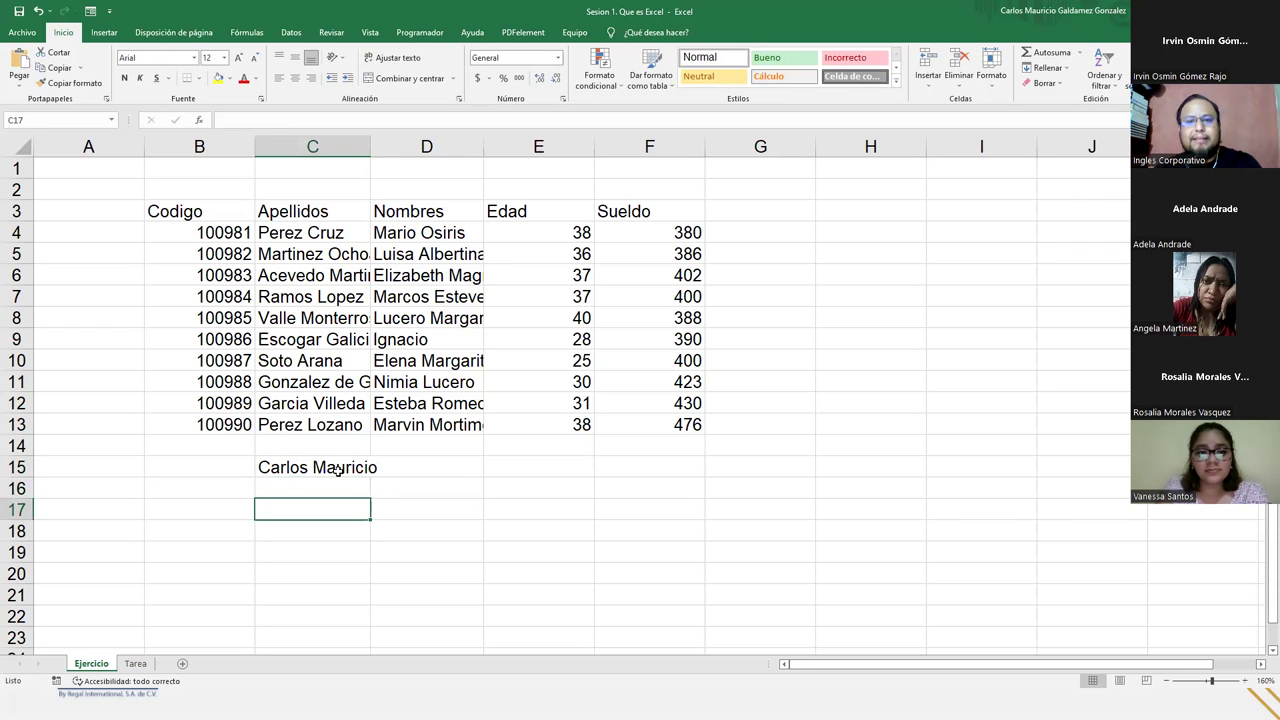
{"action": "double_click", "coordinate": [309, 467]}
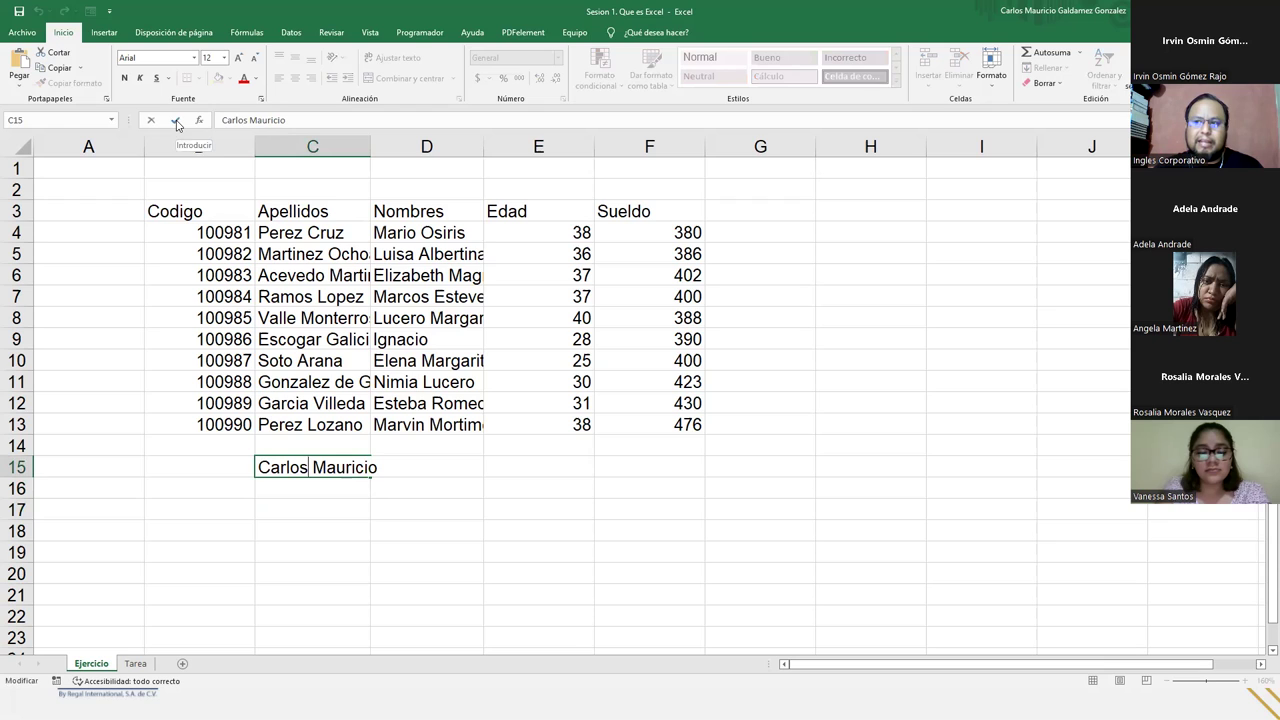
{"action": "left_click", "coordinate": [301, 489]}
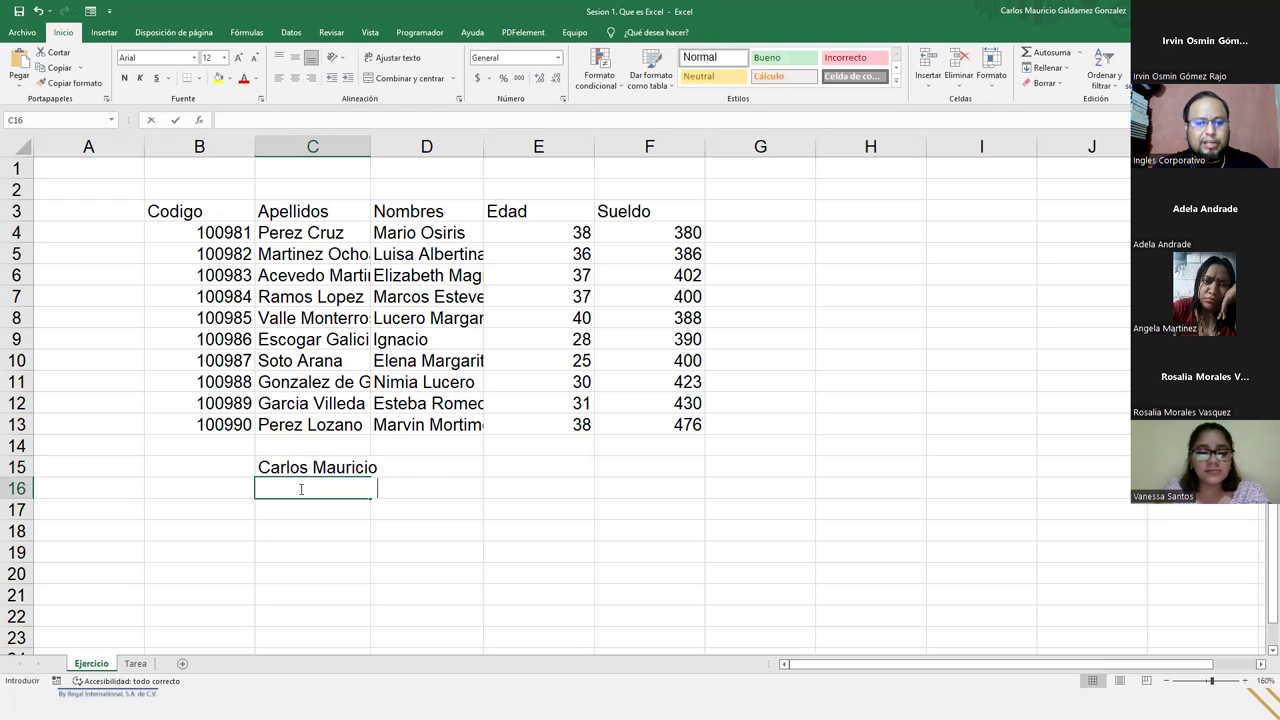
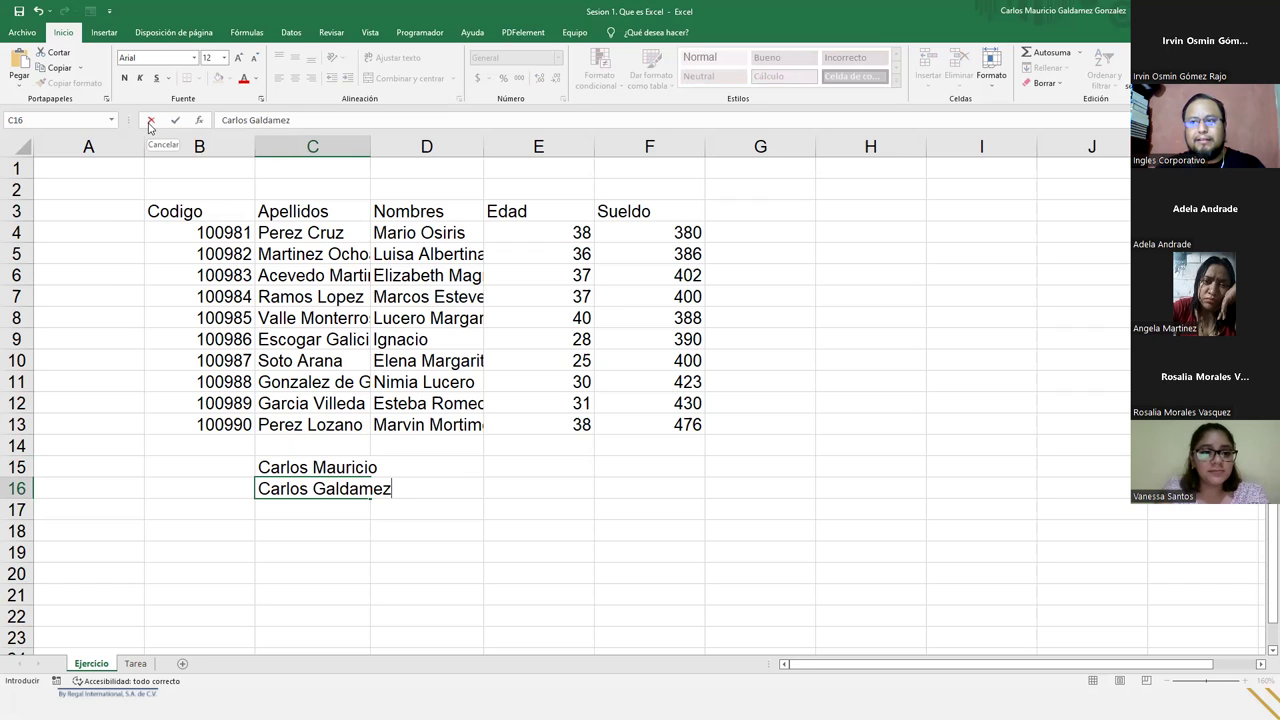
- Cancel the practice name entries in C16 and clear the name from C15
{"action": "left_click", "coordinate": [149, 124]}
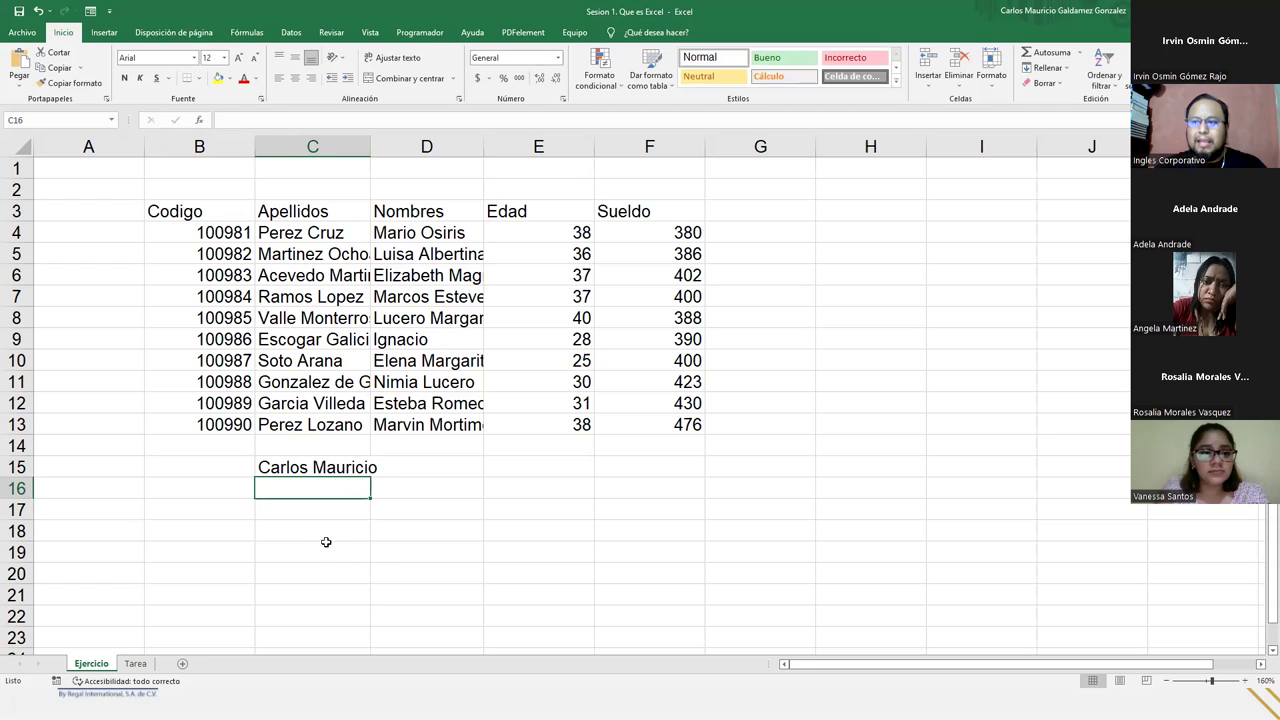
{"action": "type", "text": "Carlos Mauricio"}
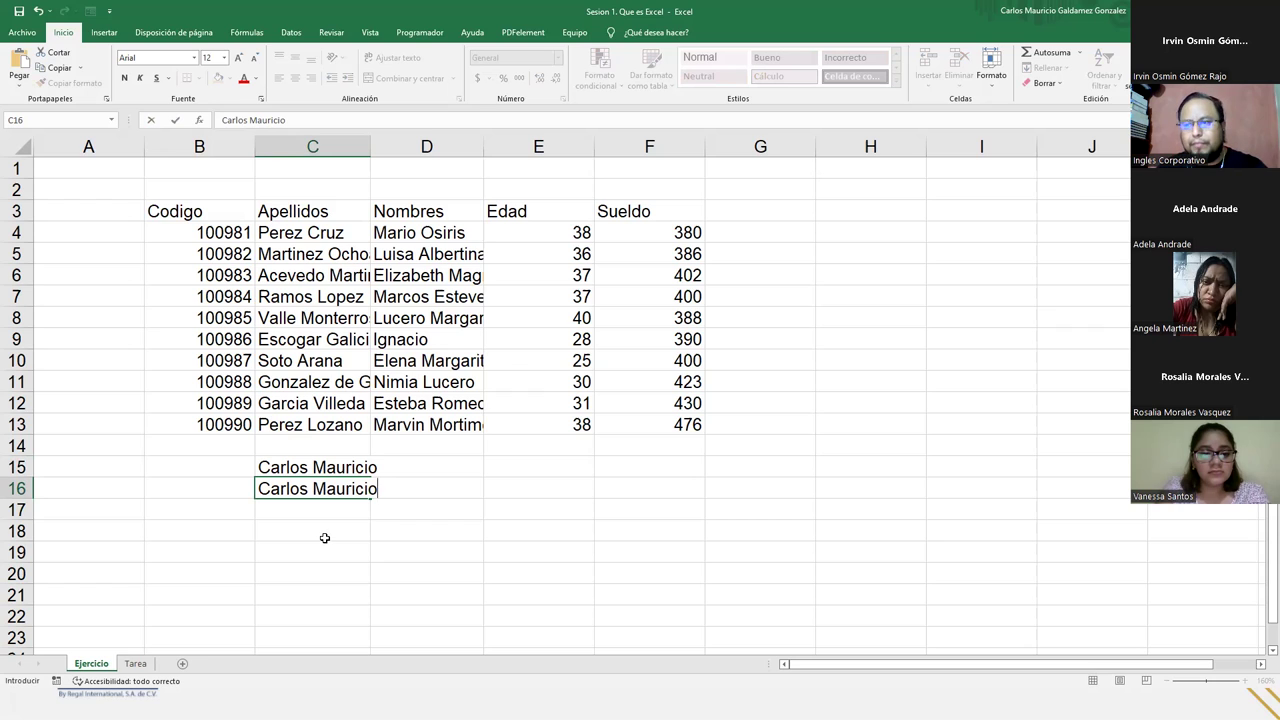
{"action": "key", "text": "Escape"}
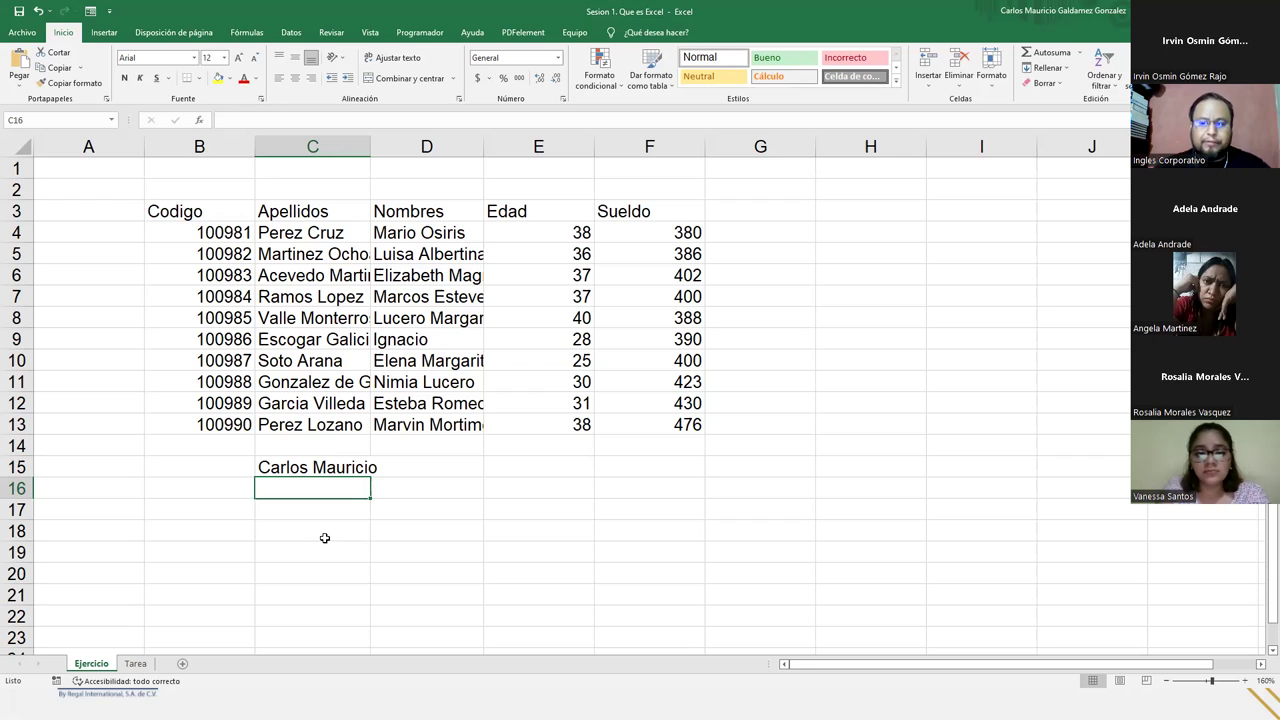
{"action": "key", "text": "Up"}
{"action": "key", "text": "Delete"}
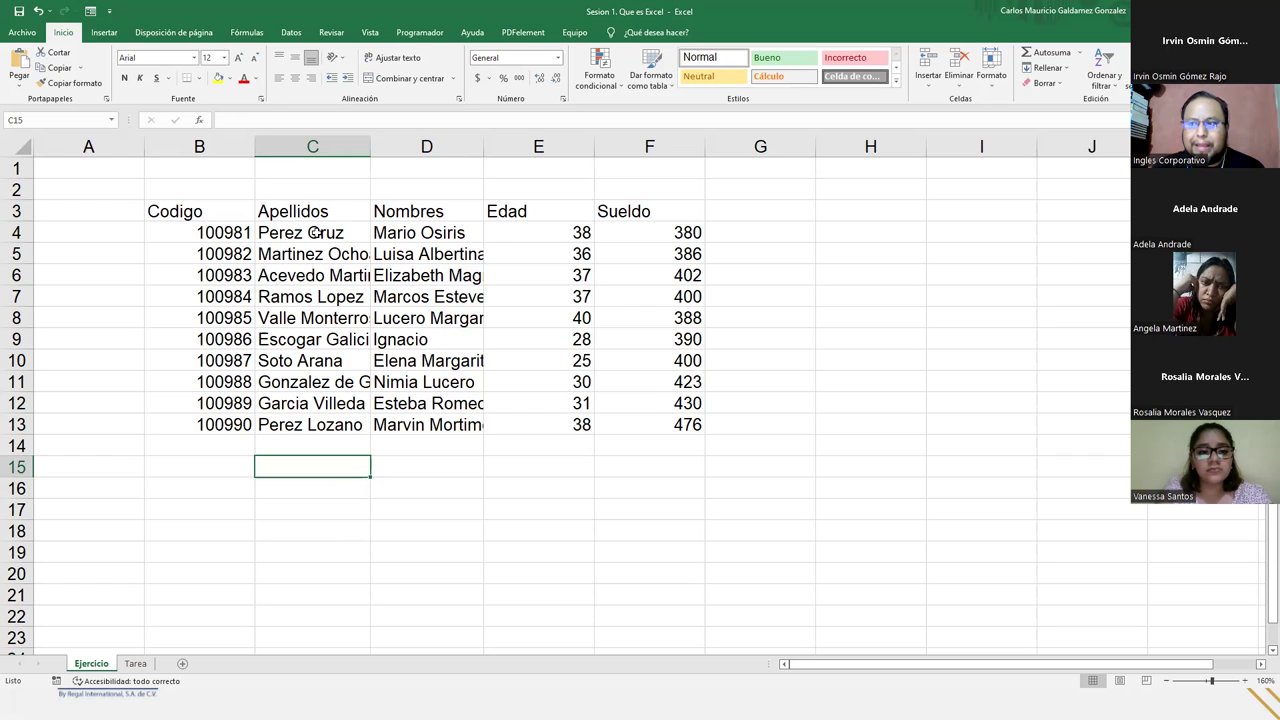
- Check the cut-off surnames, then auto-fit column C to its longest surname
{"action": "left_click_drag", "start_coordinate": [313, 231], "coordinate": [290, 418]}
{"action": "left_click_drag", "start_coordinate": [403, 233], "coordinate": [420, 426]}
{"action": "left_click", "coordinate": [318, 340]}
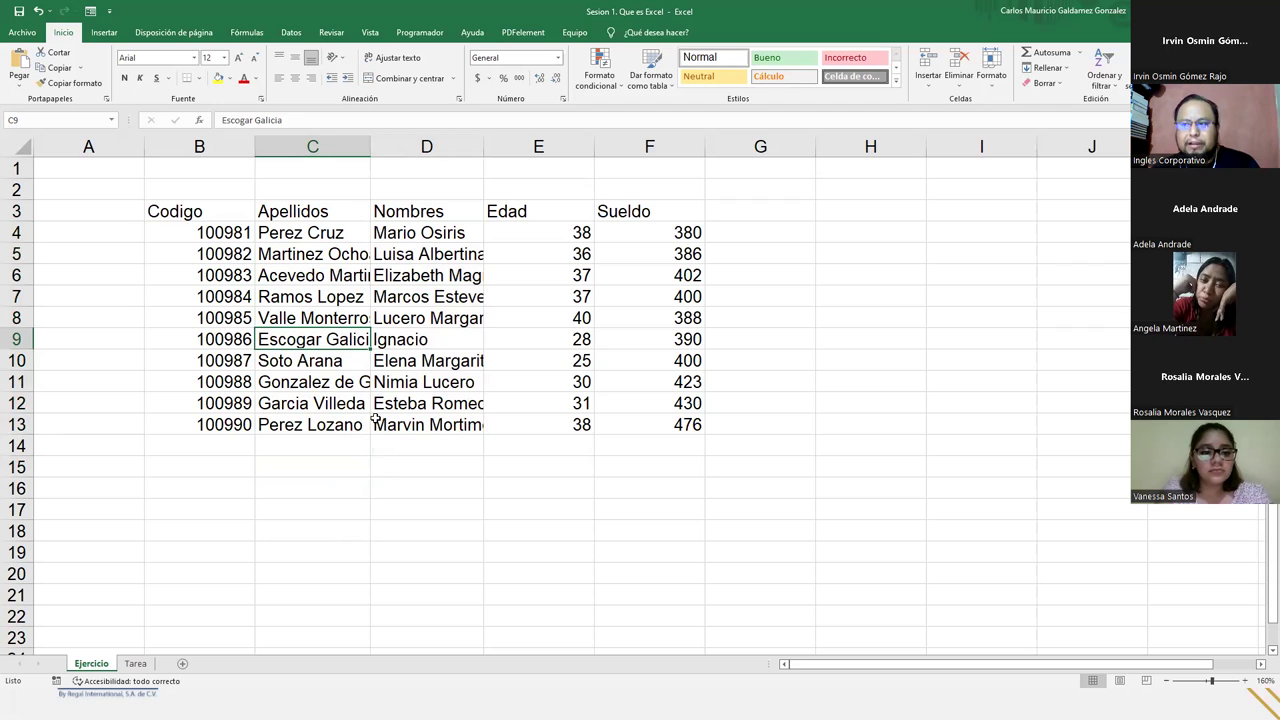
{"action": "left_click", "coordinate": [322, 316]}
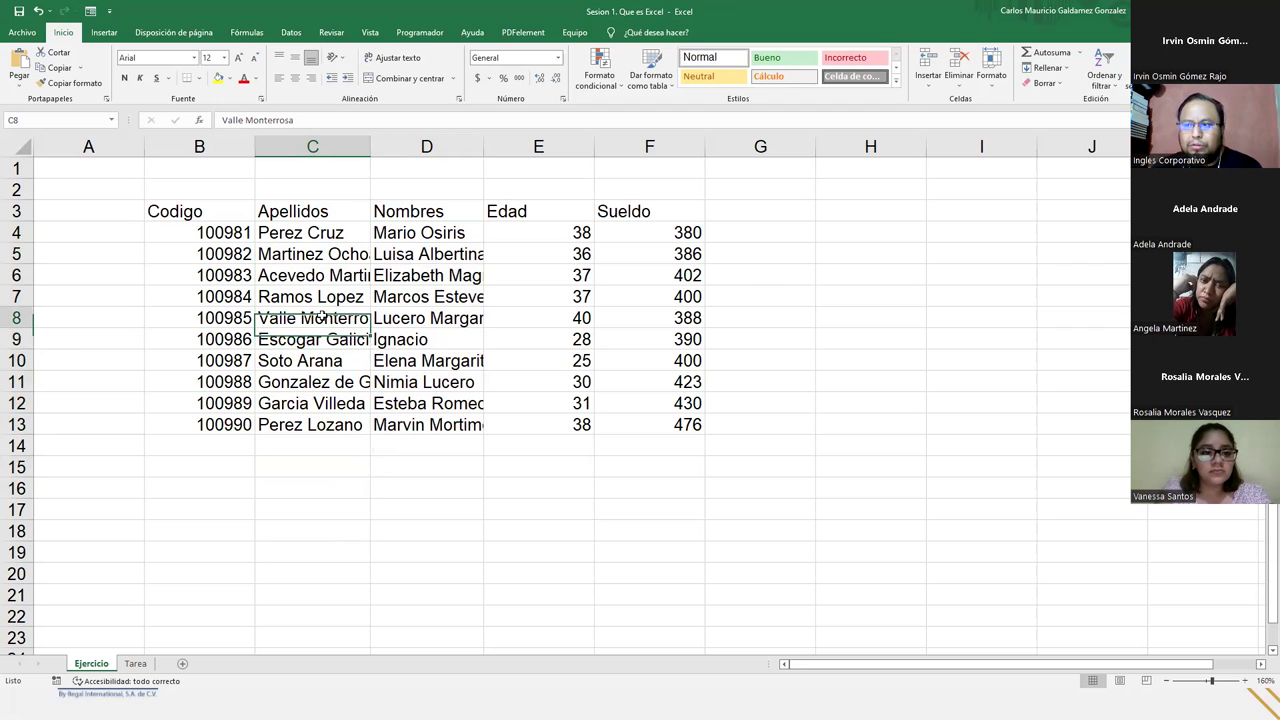
{"action": "left_click", "coordinate": [336, 388]}
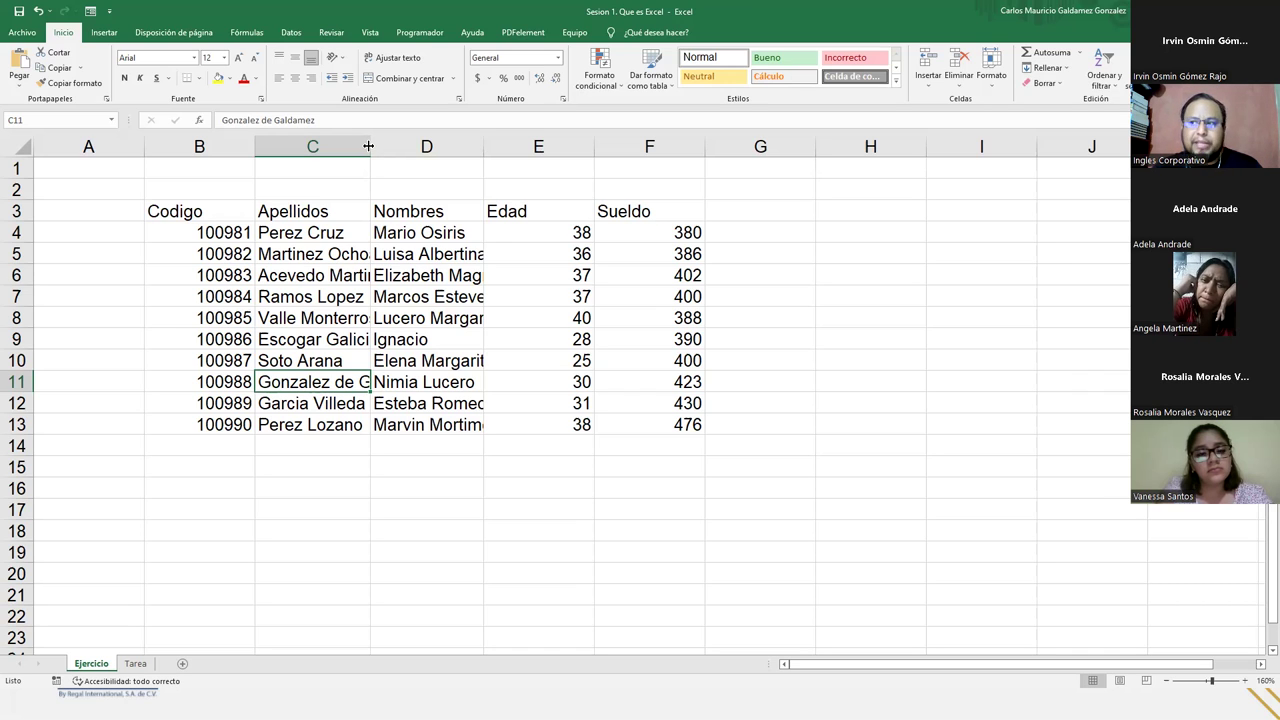
{"action": "double_click", "coordinate": [369, 146]}
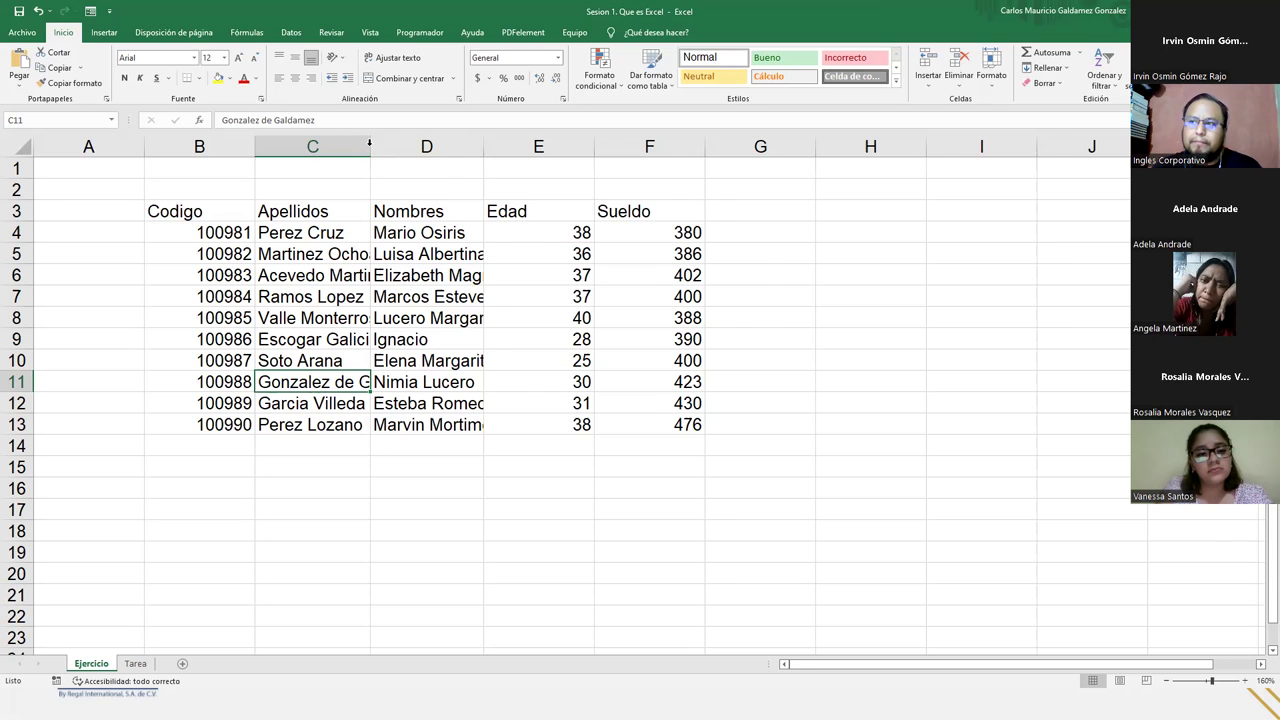
- Re-narrow and re-fit column C, then drag its border wide enough for the longest surname
{"action": "left_click_drag", "start_coordinate": [318, 238], "coordinate": [314, 424]}
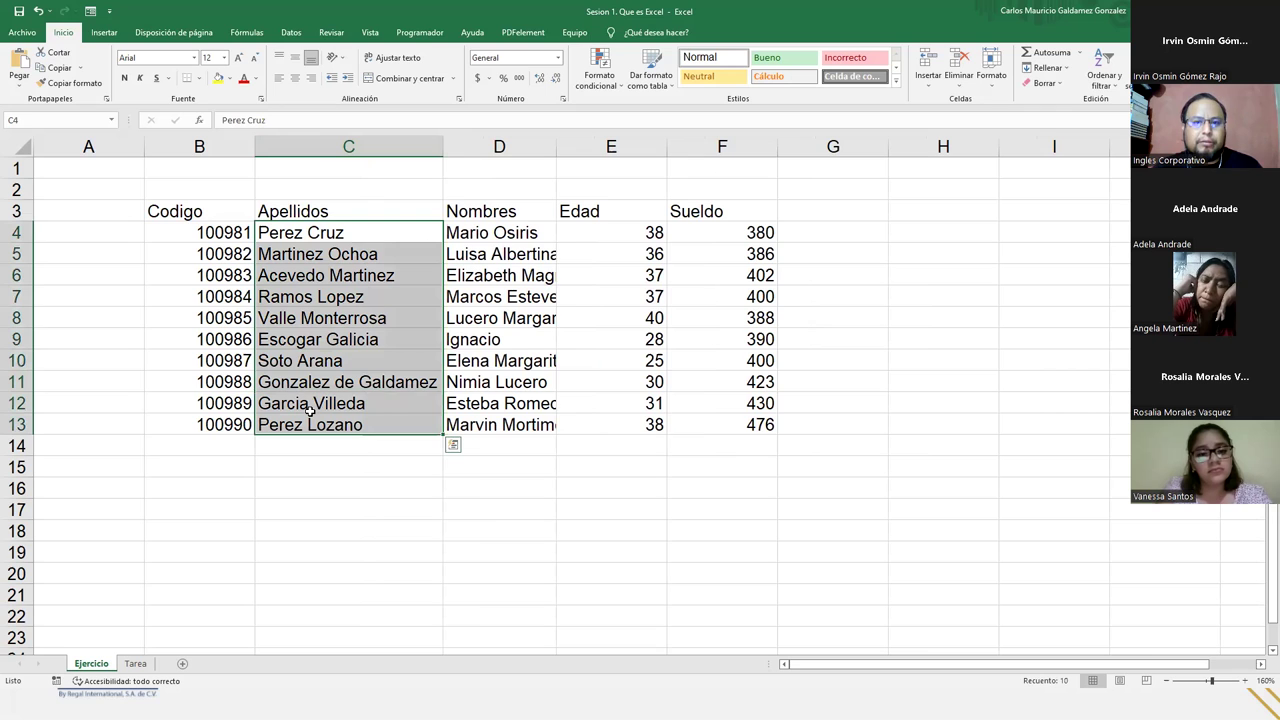
{"action": "left_click", "coordinate": [366, 250]}
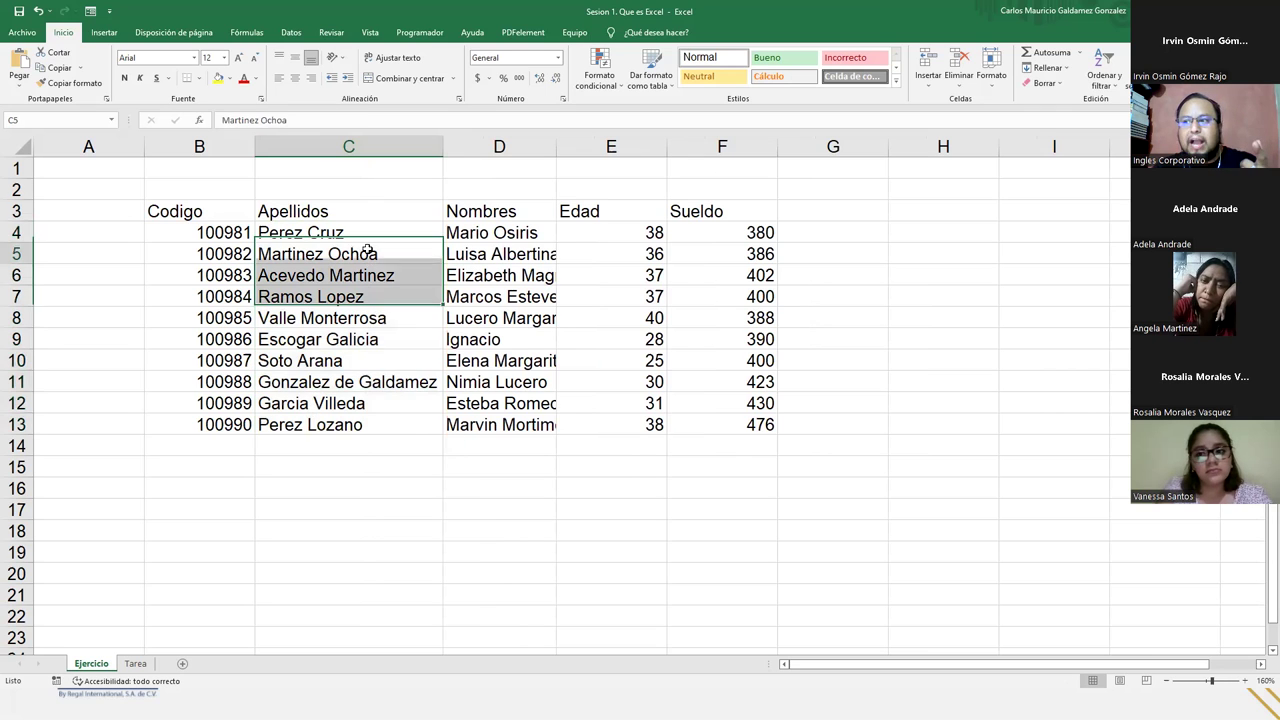
{"action": "left_click_drag", "start_coordinate": [345, 231], "coordinate": [358, 418]}
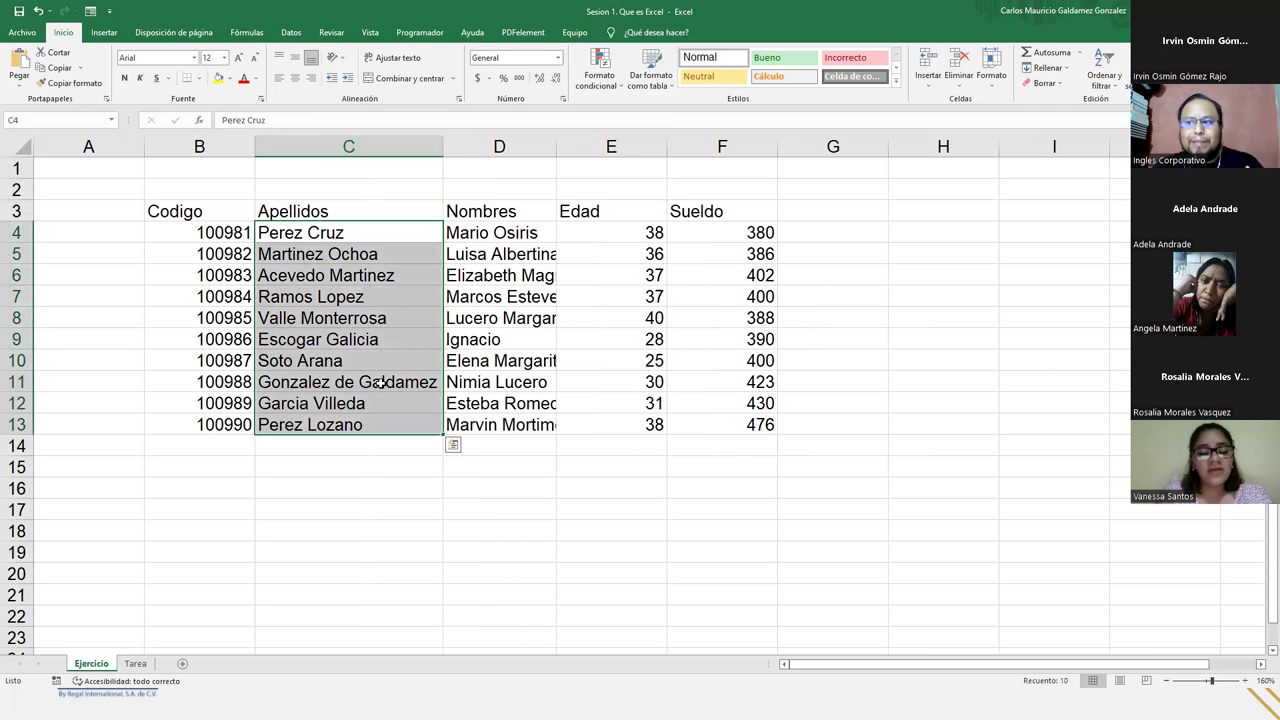
{"action": "left_click", "coordinate": [381, 383]}
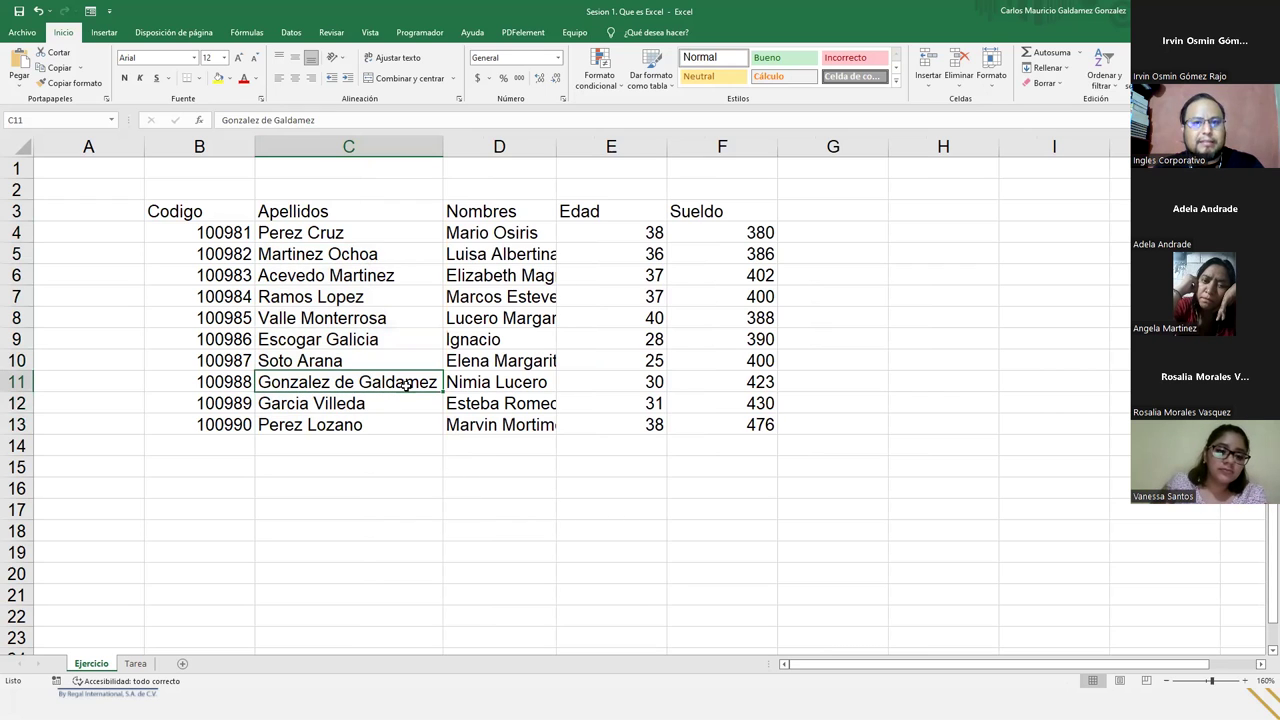
{"action": "left_click_drag", "start_coordinate": [442, 146], "coordinate": [371, 146]}
{"action": "double_click", "coordinate": [371, 146]}
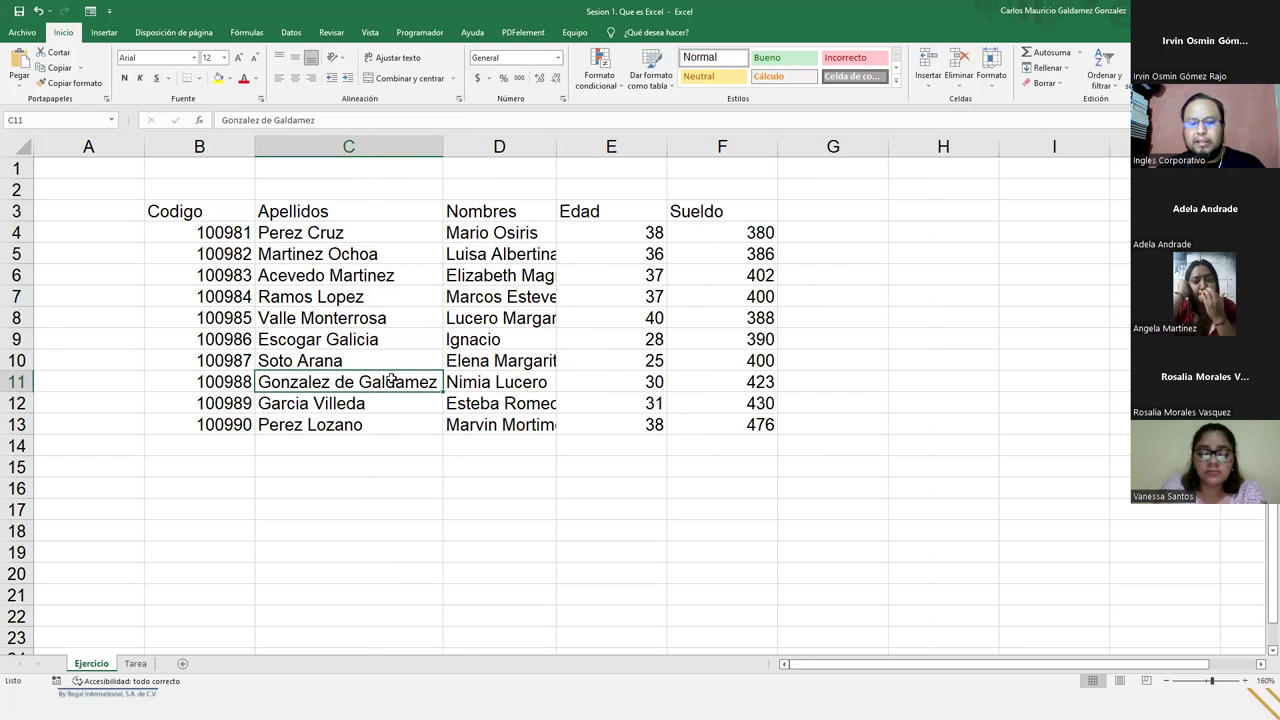
{"action": "key", "text": "ctrl+z"}
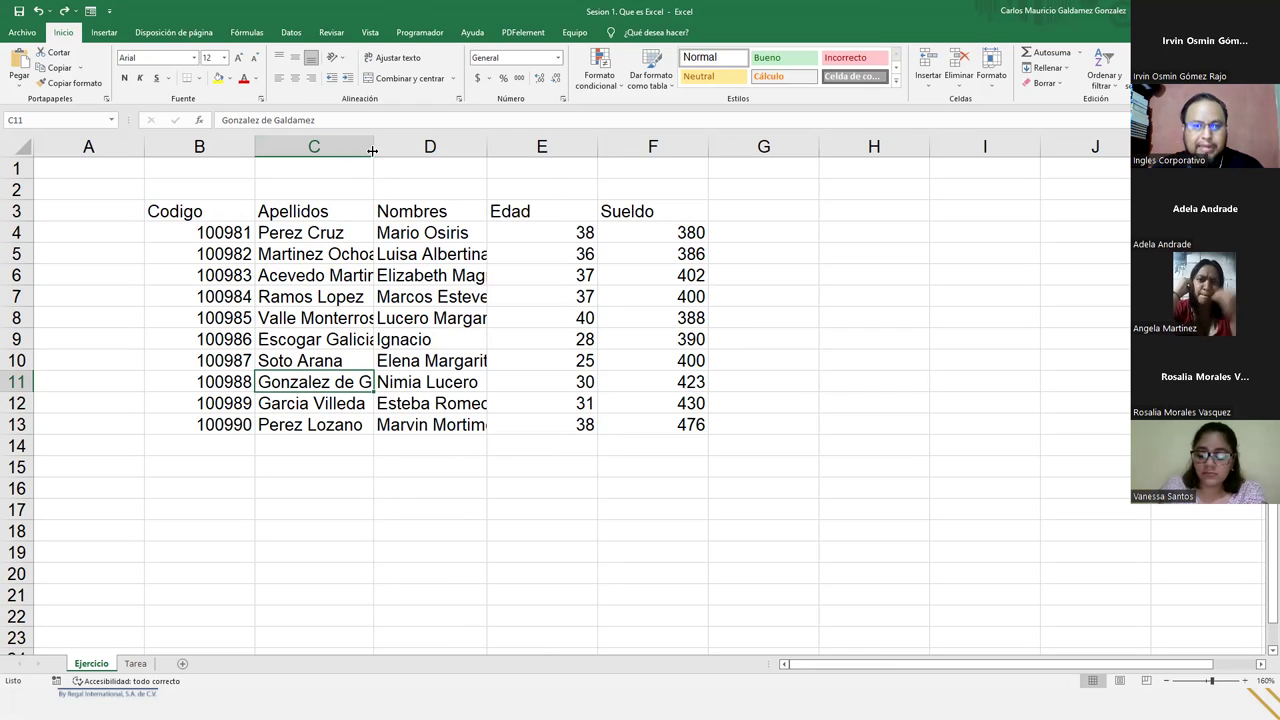
{"action": "left_click_drag", "start_coordinate": [372, 150], "coordinate": [450, 148]}
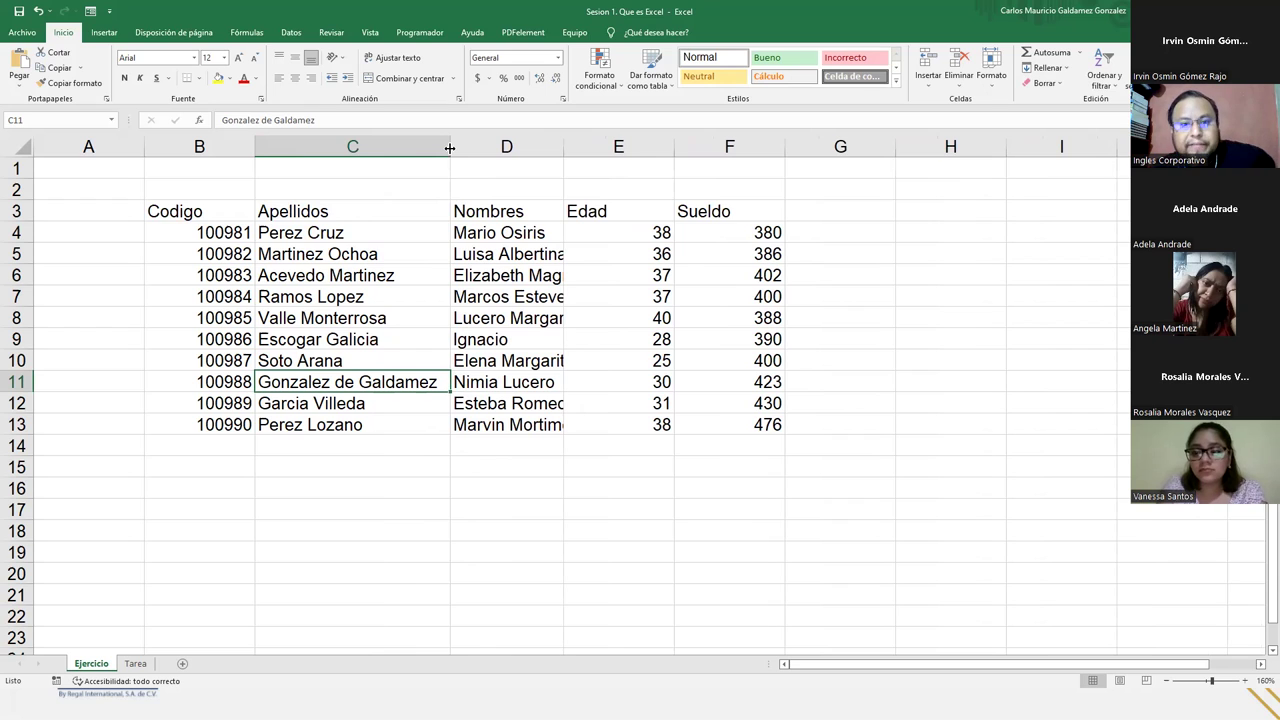
{"action": "left_click_drag", "start_coordinate": [450, 148], "coordinate": [443, 148]}
- Set column C's width to 18.89 and auto-fit column D to its longest first name
{"action": "key", "text": "ctrl+z"}
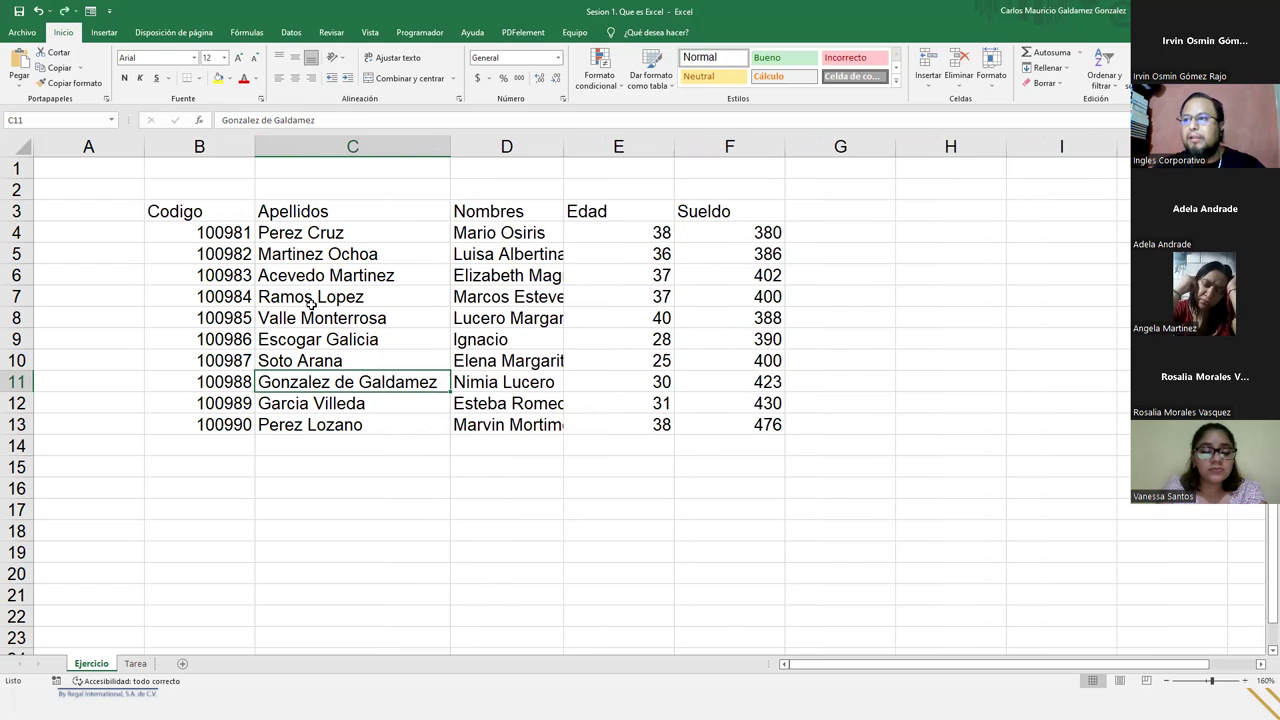
{"action": "key", "text": "ctrl+z"}
{"action": "key", "text": "ctrl+z"}
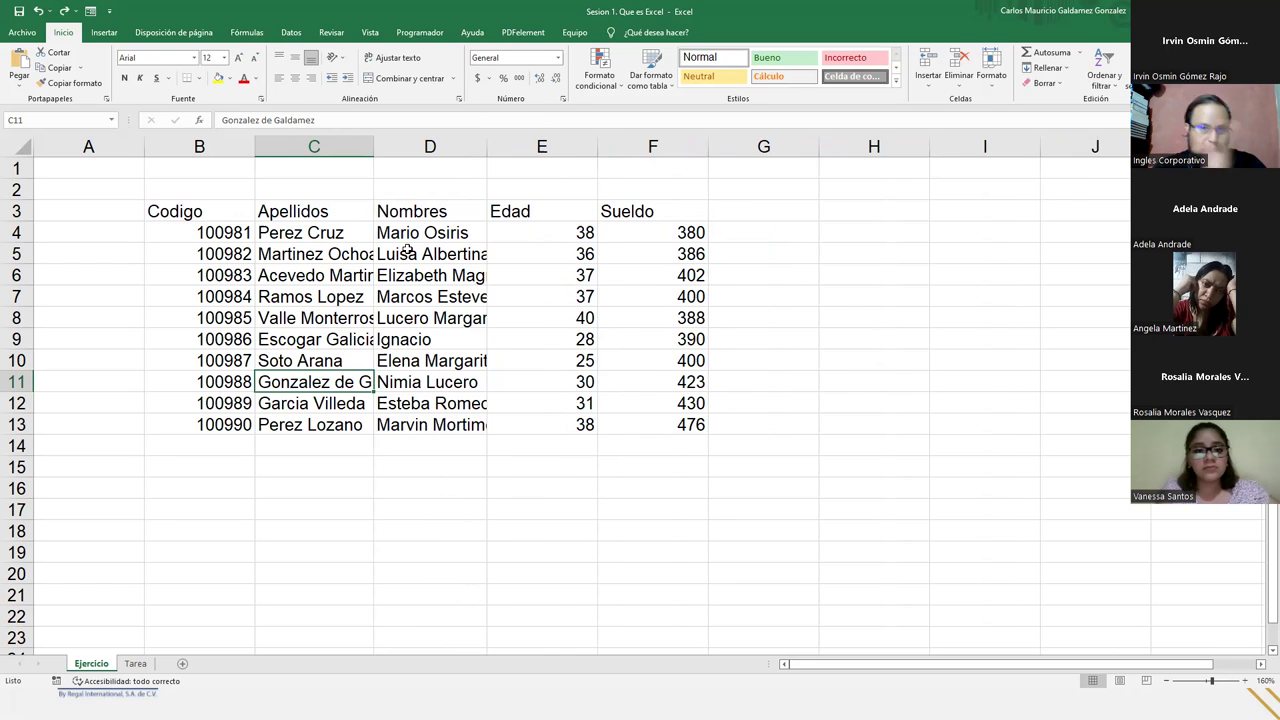
{"action": "right_click", "coordinate": [336, 146]}
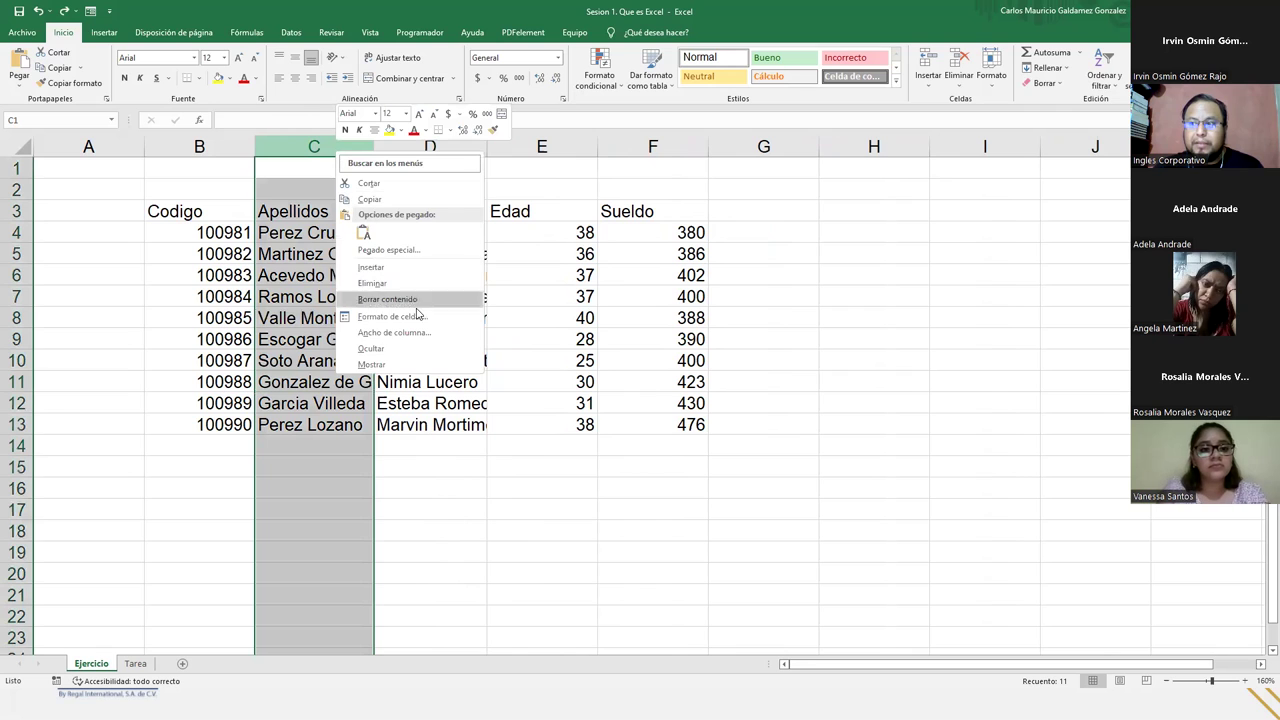
{"action": "left_click", "coordinate": [421, 341]}
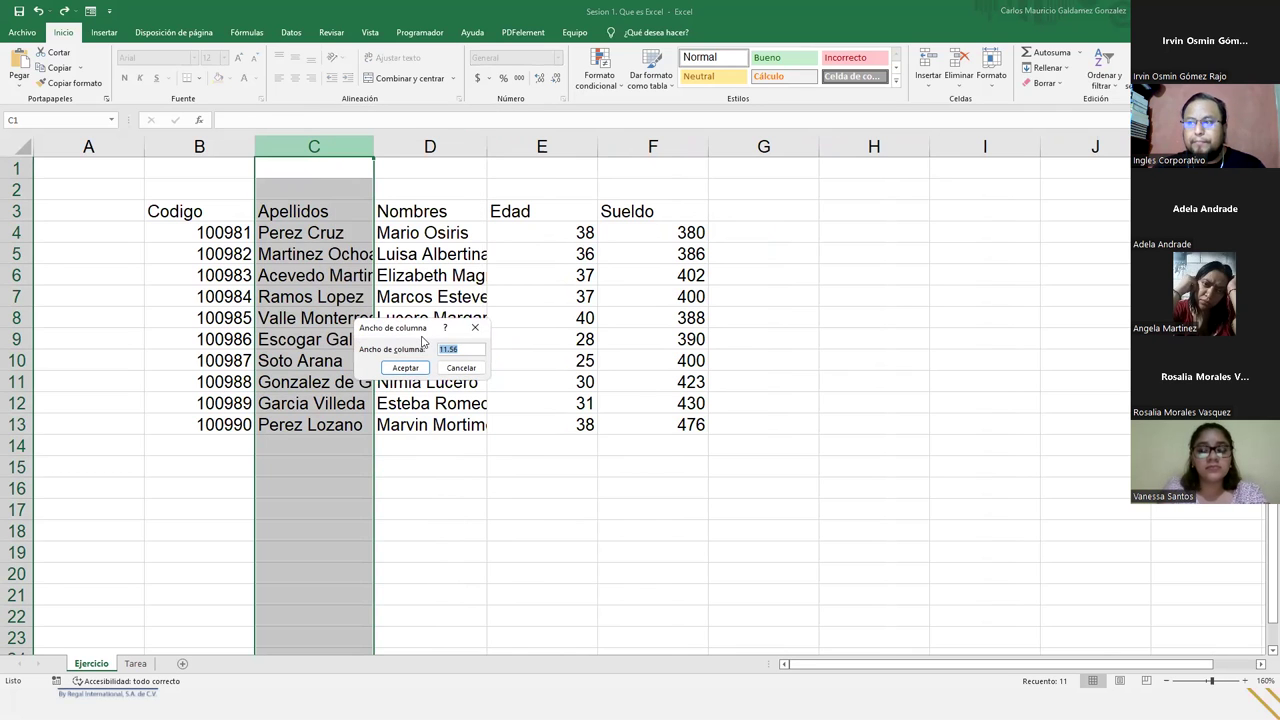
{"action": "type", "text": "18.89"}
{"action": "key", "text": "Return"}
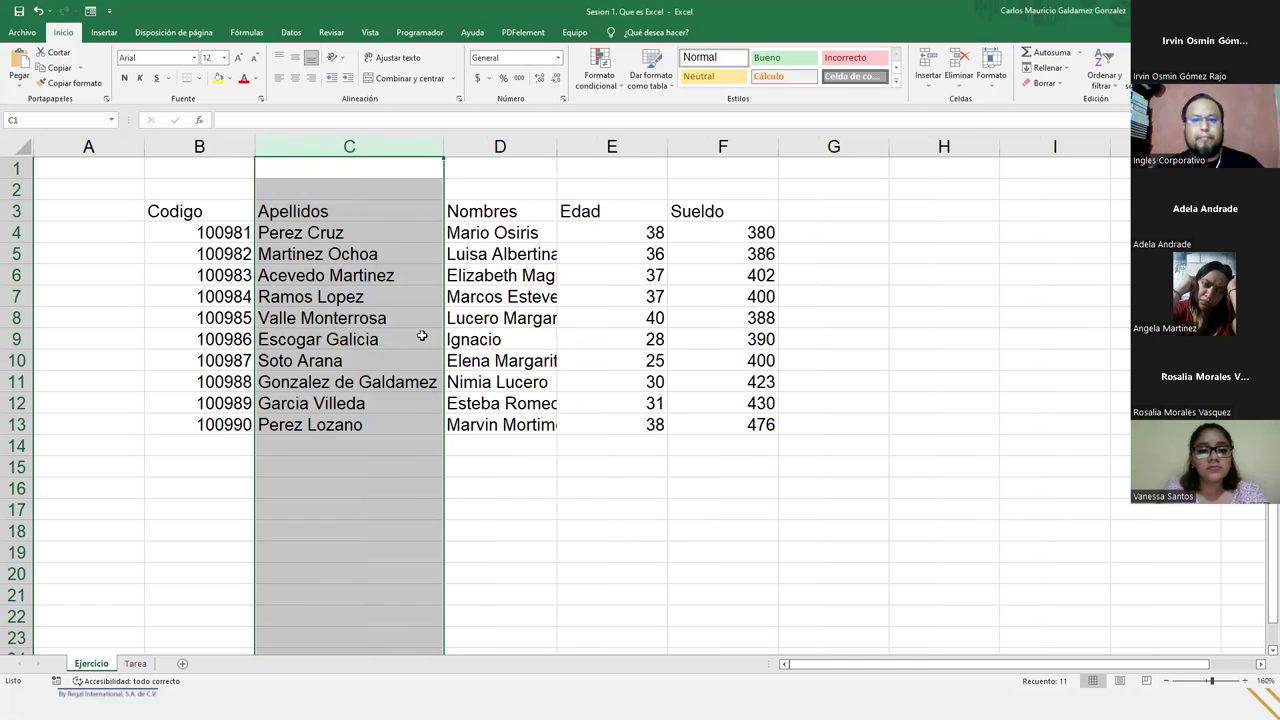
{"action": "left_click", "coordinate": [408, 380]}
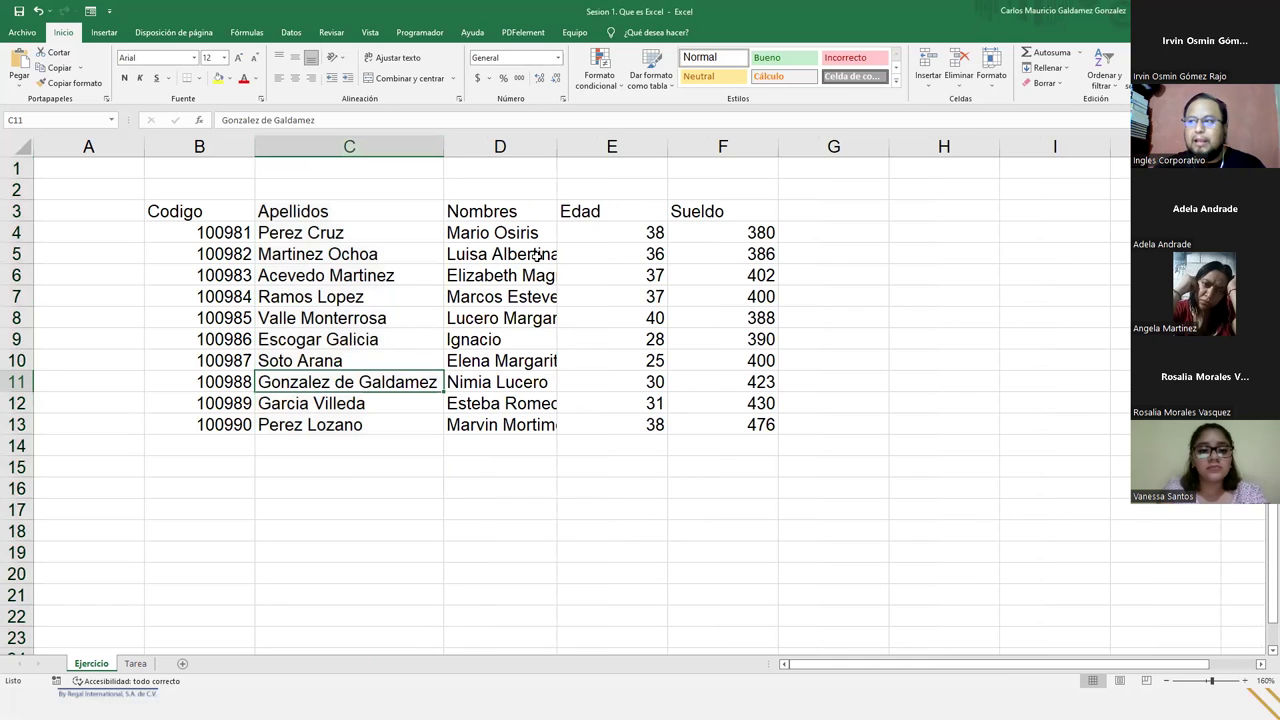
{"action": "double_click", "coordinate": [558, 150]}
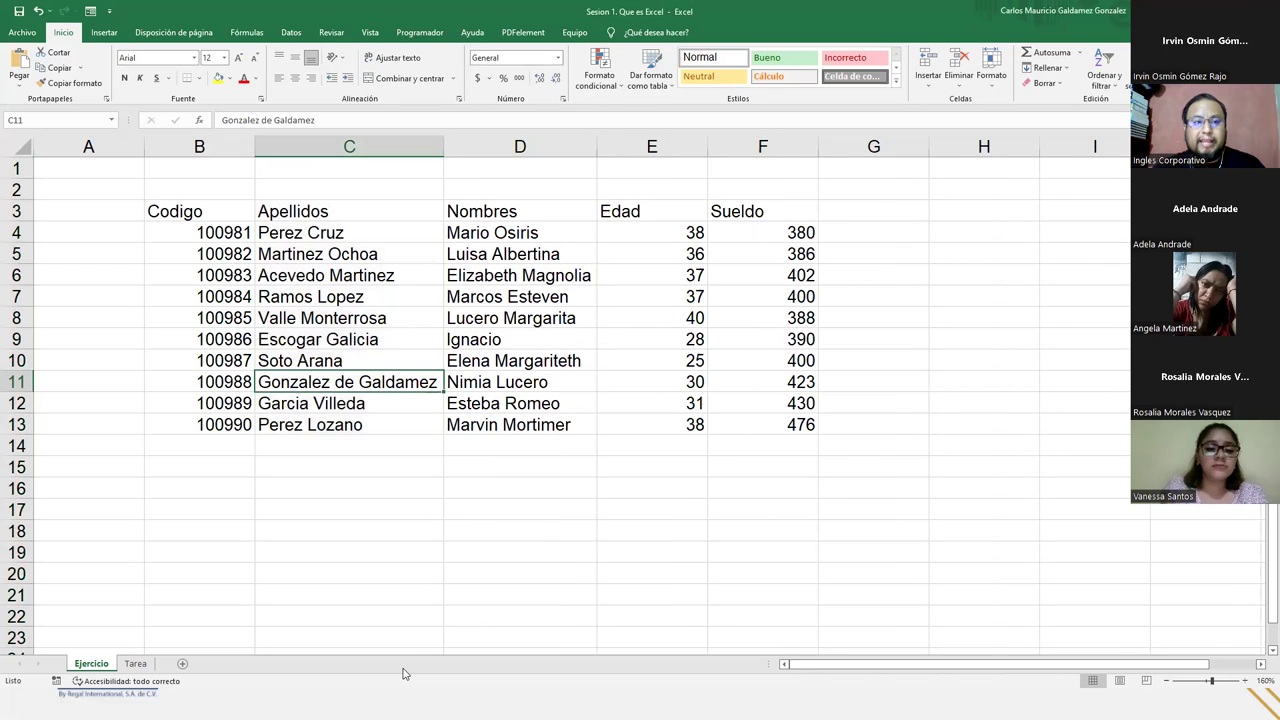
{"action": "left_click", "coordinate": [274, 518]}
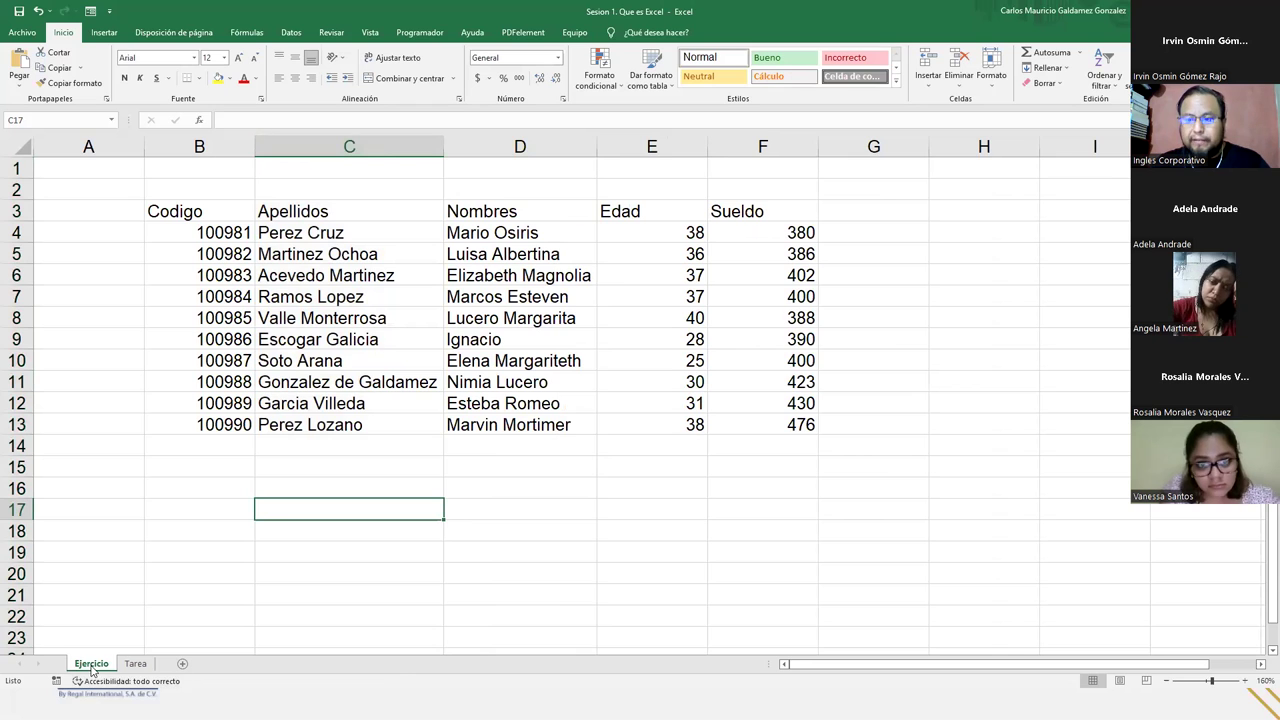
{"action": "left_click_drag", "start_coordinate": [178, 213], "coordinate": [748, 428]}
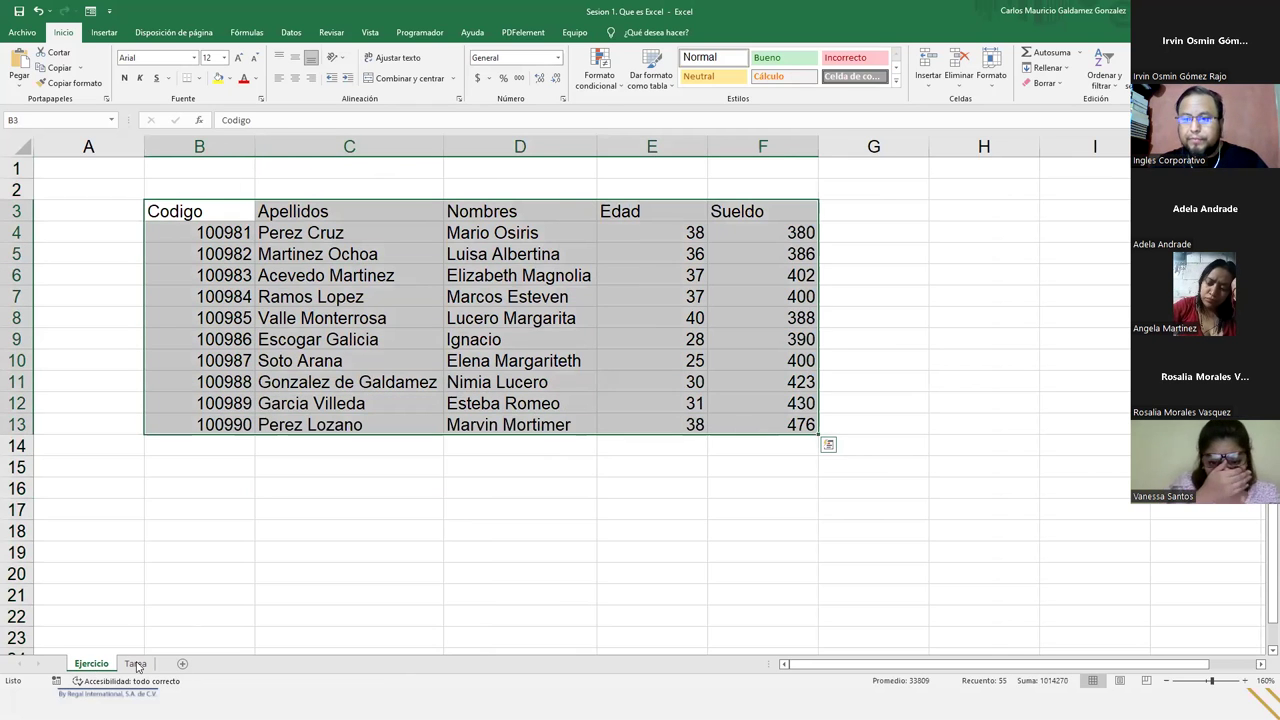
{"action": "left_click", "coordinate": [136, 664]}
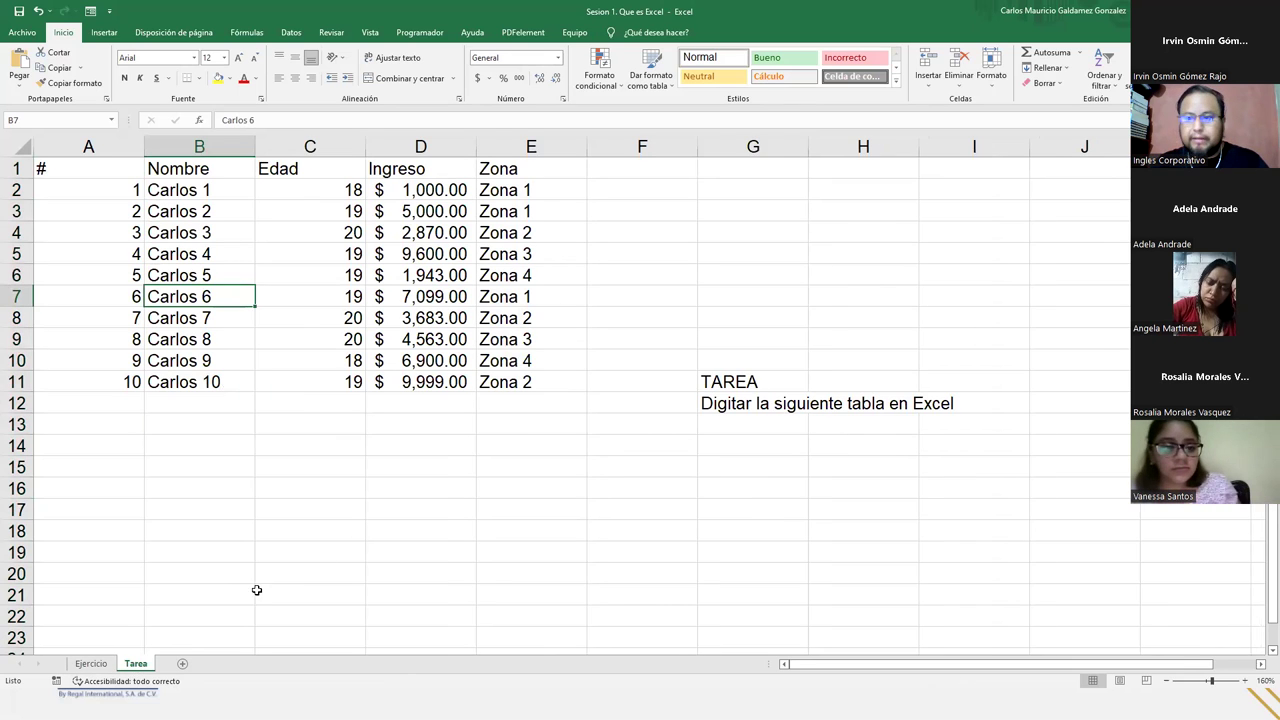
{"action": "left_click", "coordinate": [98, 666]}
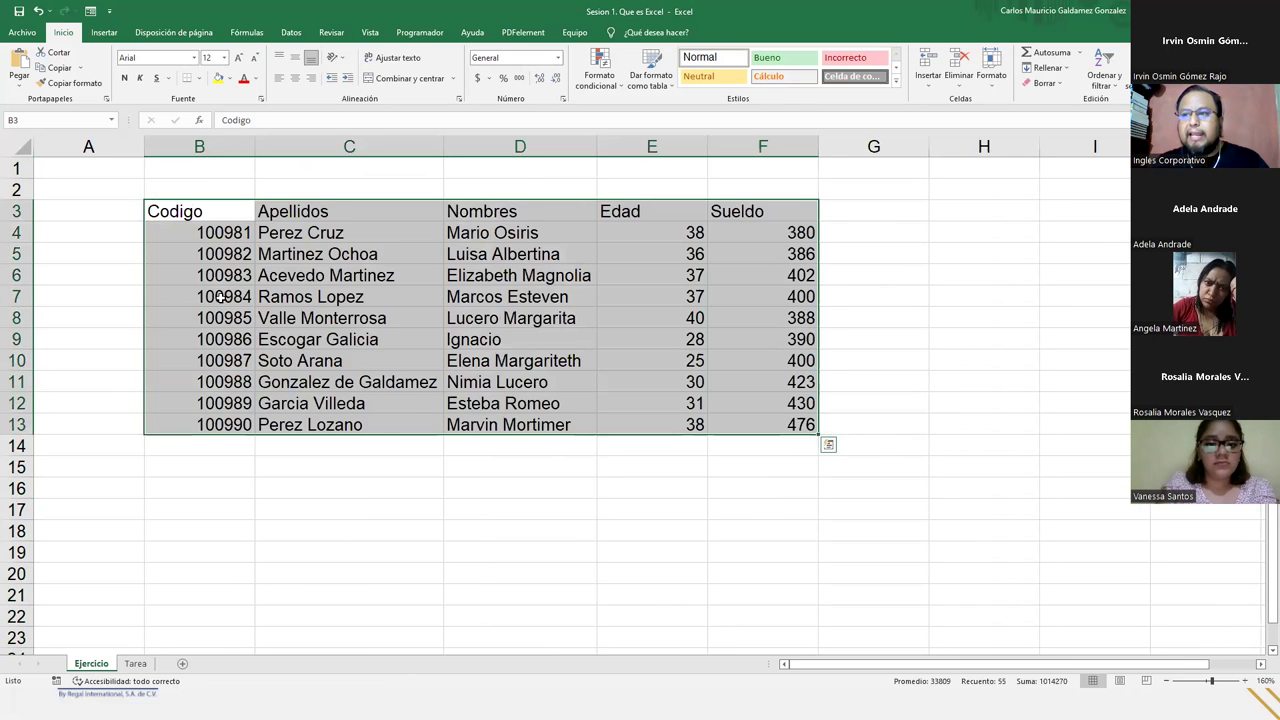
{"action": "left_click", "coordinate": [220, 296]}
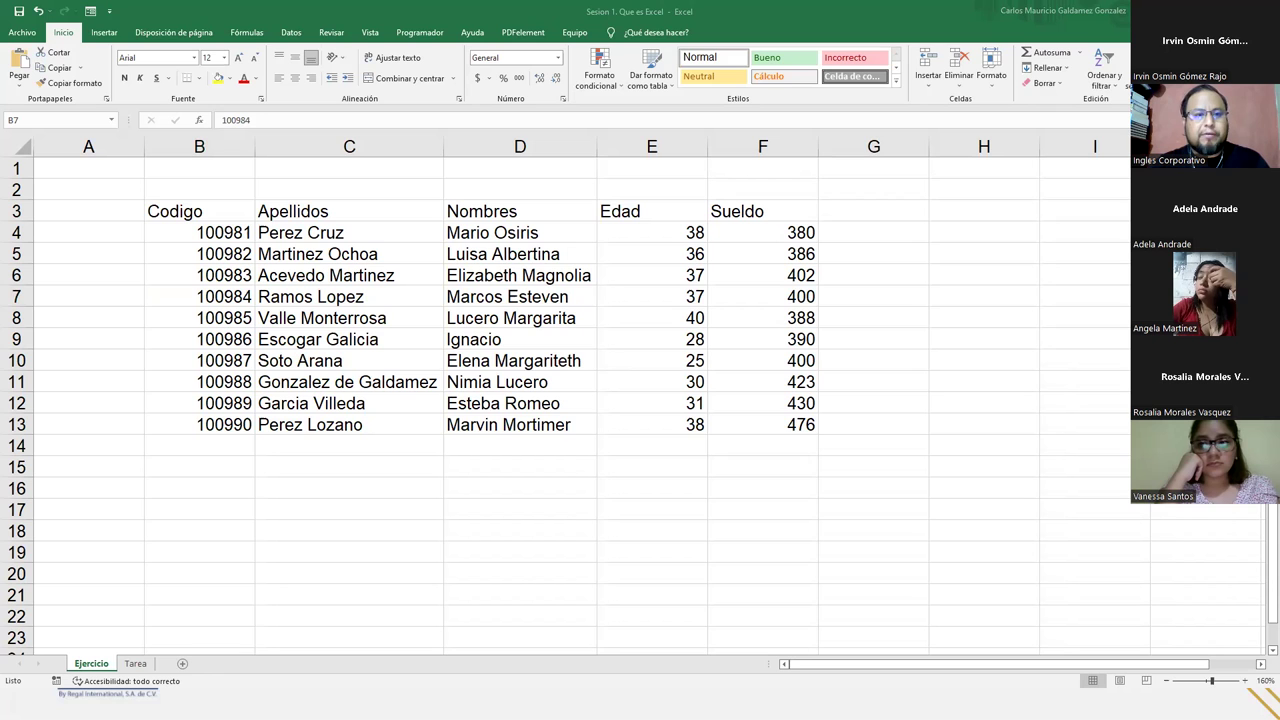
{"action": "left_click", "coordinate": [139, 665]}
{"action": "left_click", "coordinate": [137, 664]}
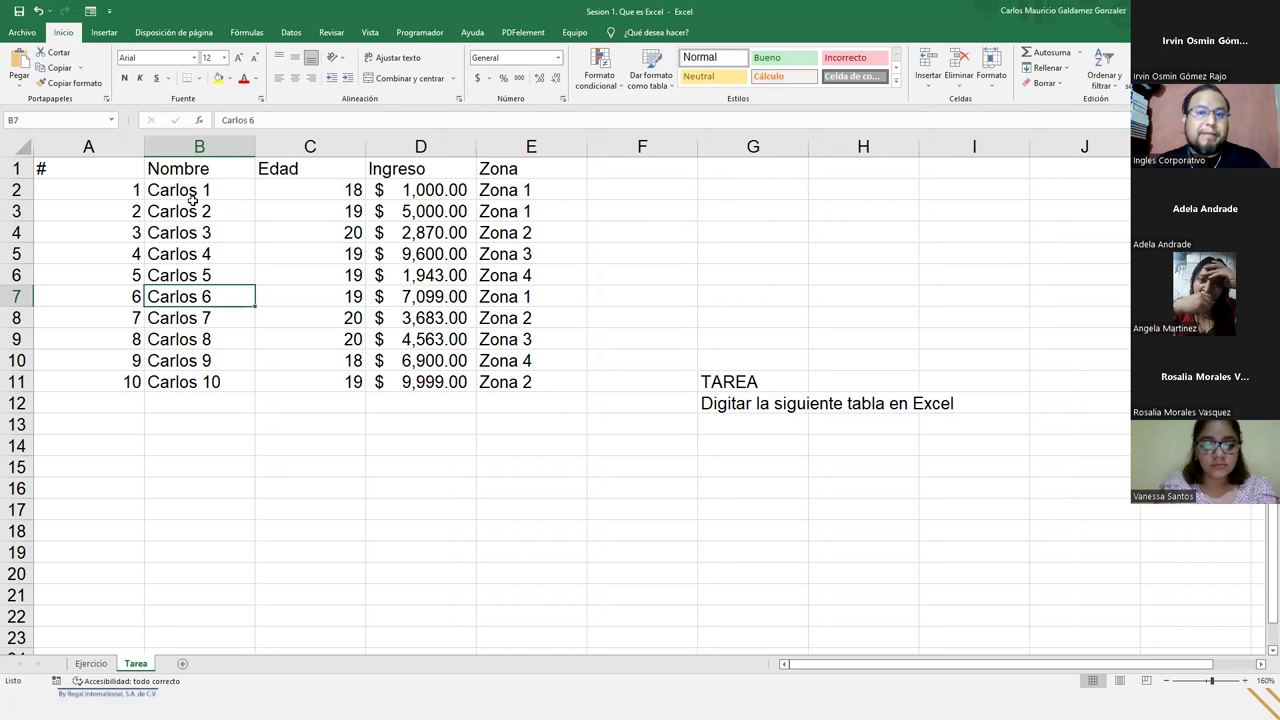
{"action": "left_click_drag", "start_coordinate": [188, 190], "coordinate": [203, 382]}
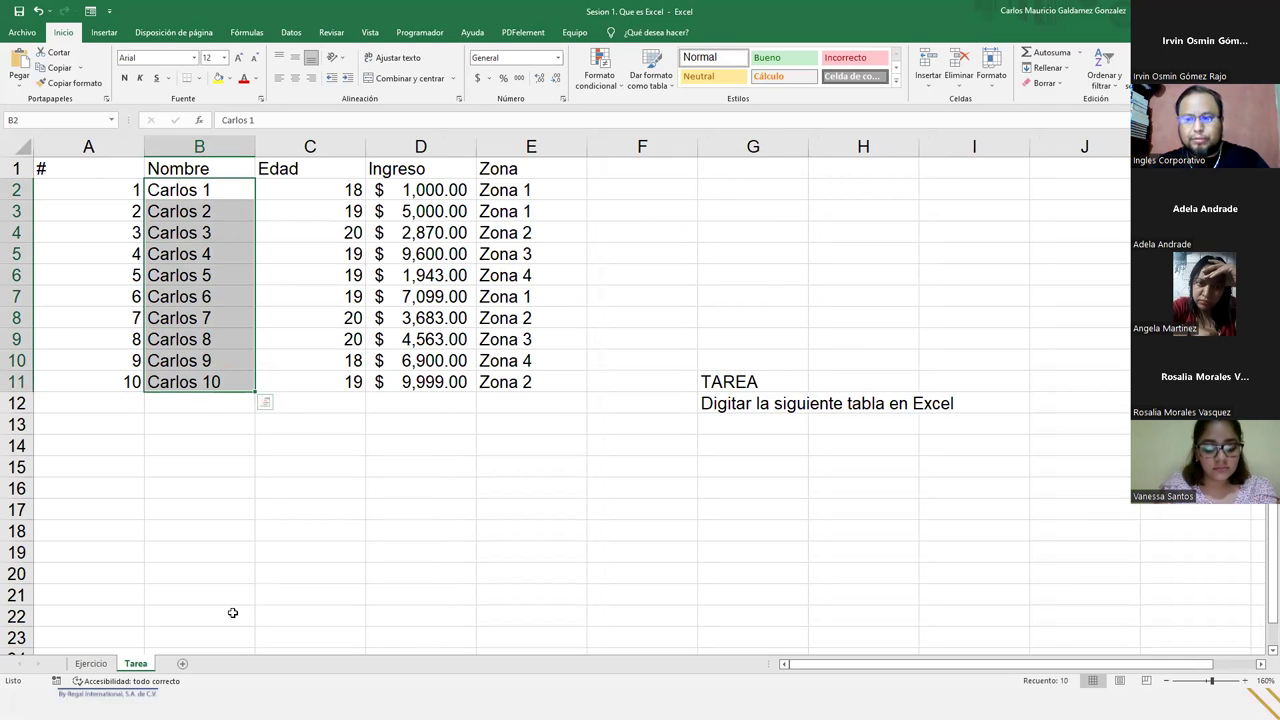
{"action": "left_click", "coordinate": [91, 663]}
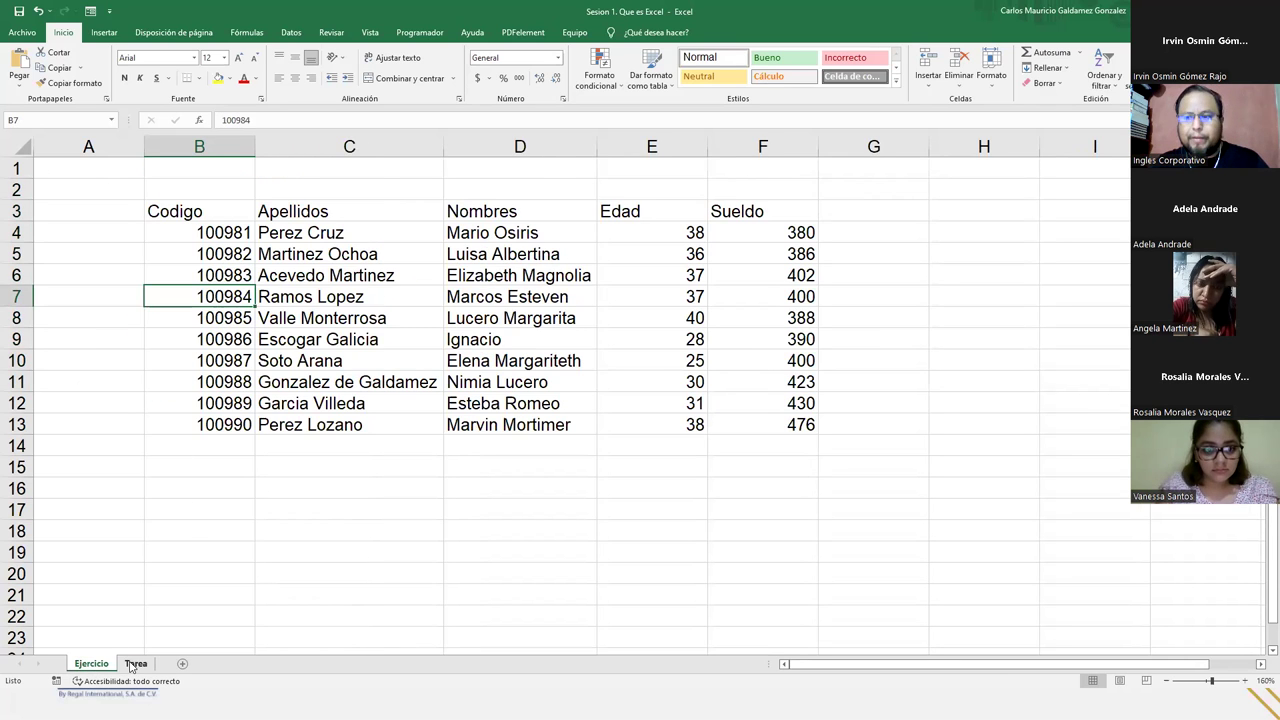
{"action": "left_click", "coordinate": [135, 664]}
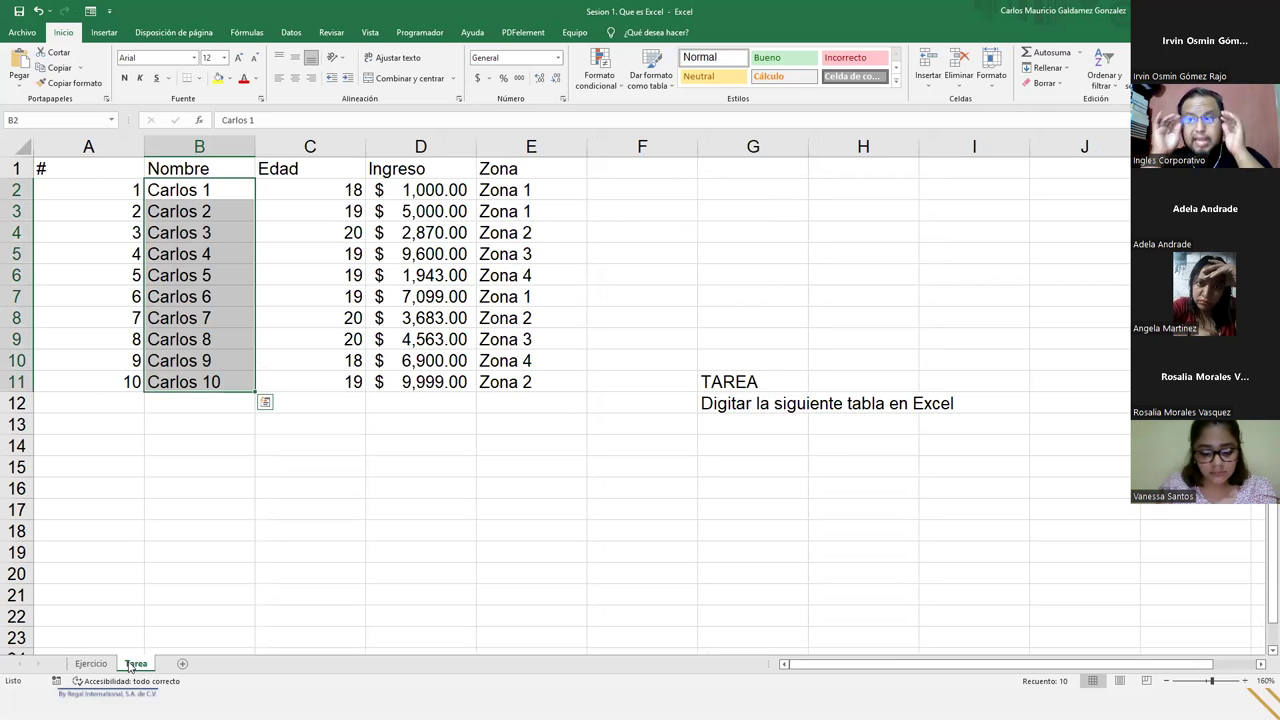
{"action": "left_click", "coordinate": [215, 465]}
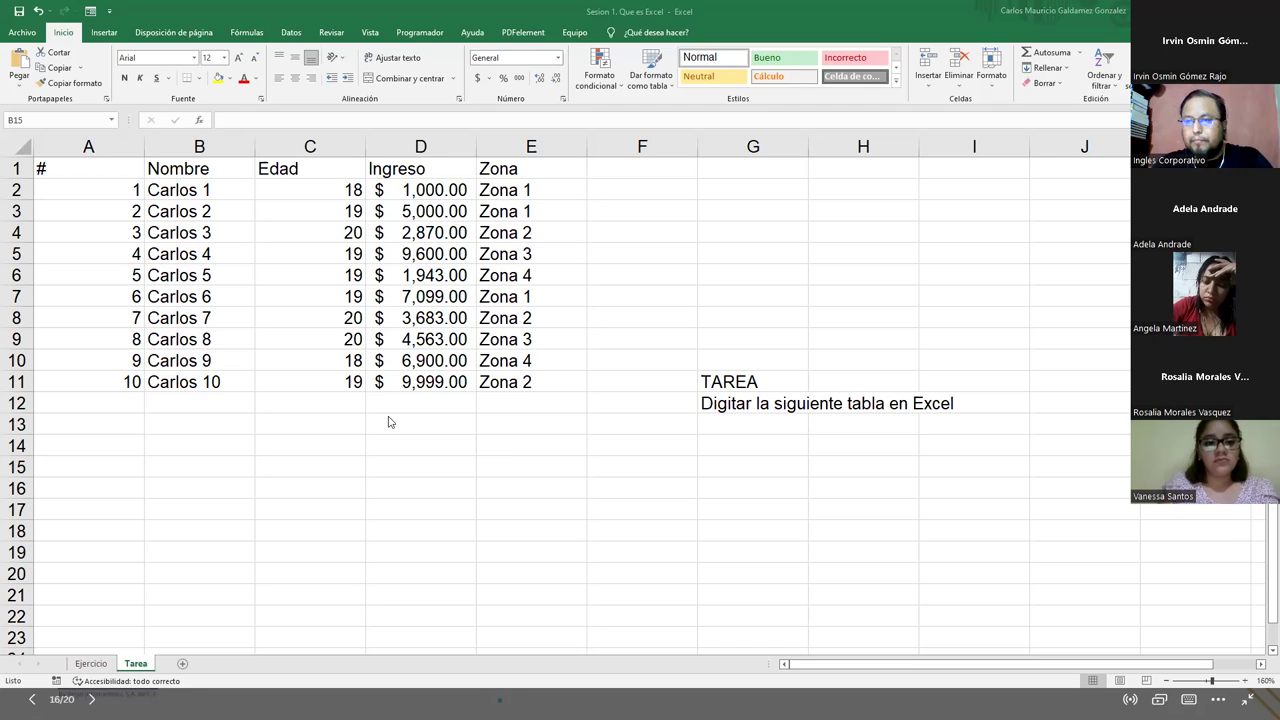
{"action": "left_click", "coordinate": [91, 663]}
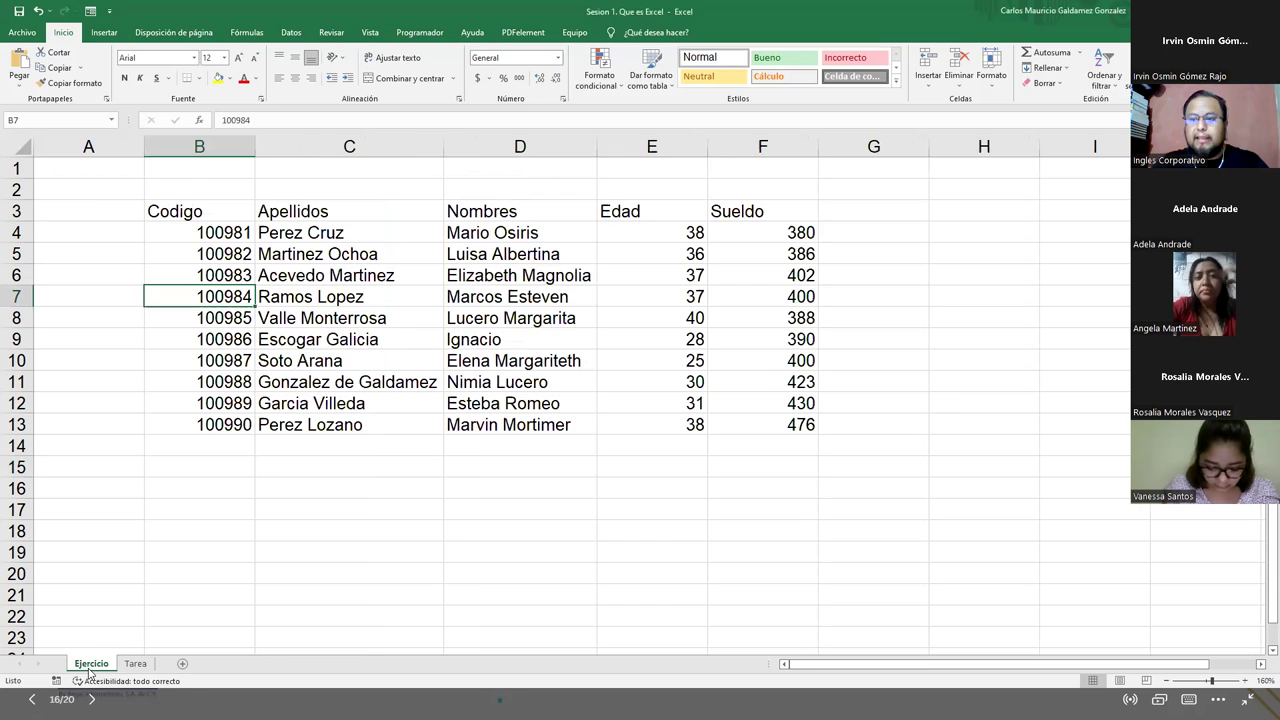
{"action": "left_click_drag", "start_coordinate": [172, 214], "coordinate": [760, 426]}
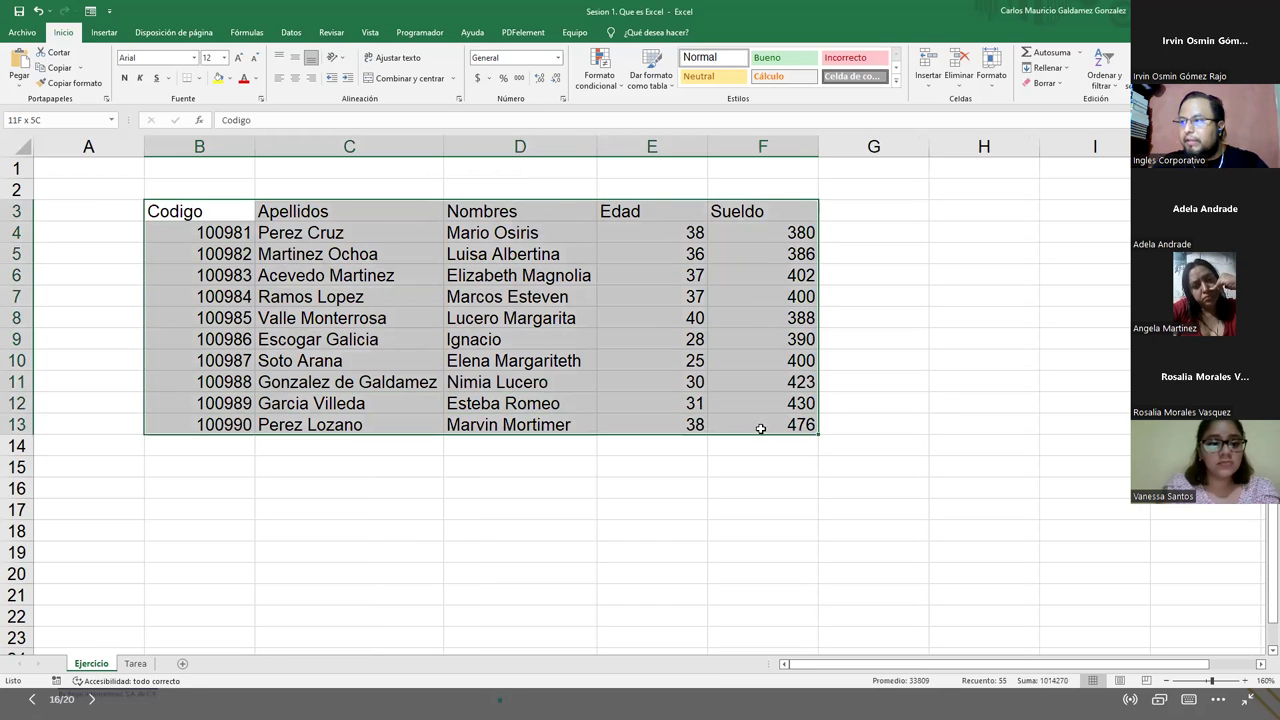
{"action": "left_click", "coordinate": [134, 664]}
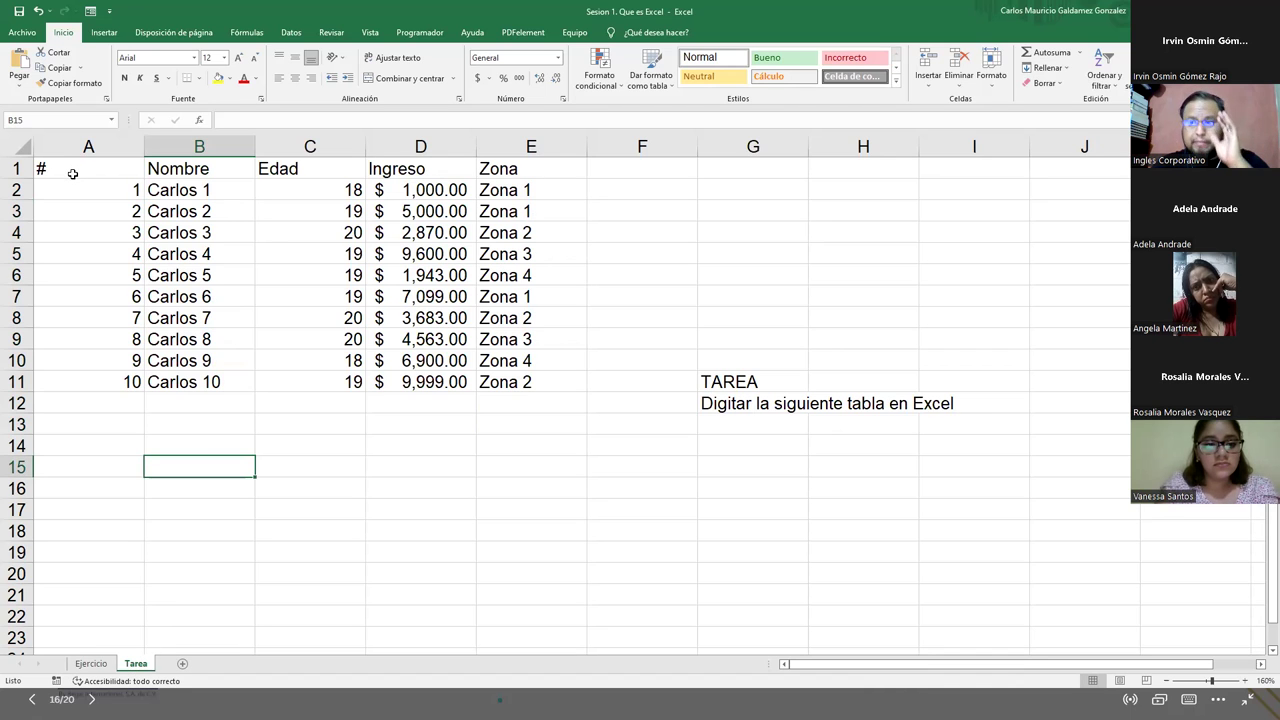
{"action": "left_click_drag", "start_coordinate": [72, 170], "coordinate": [484, 391]}
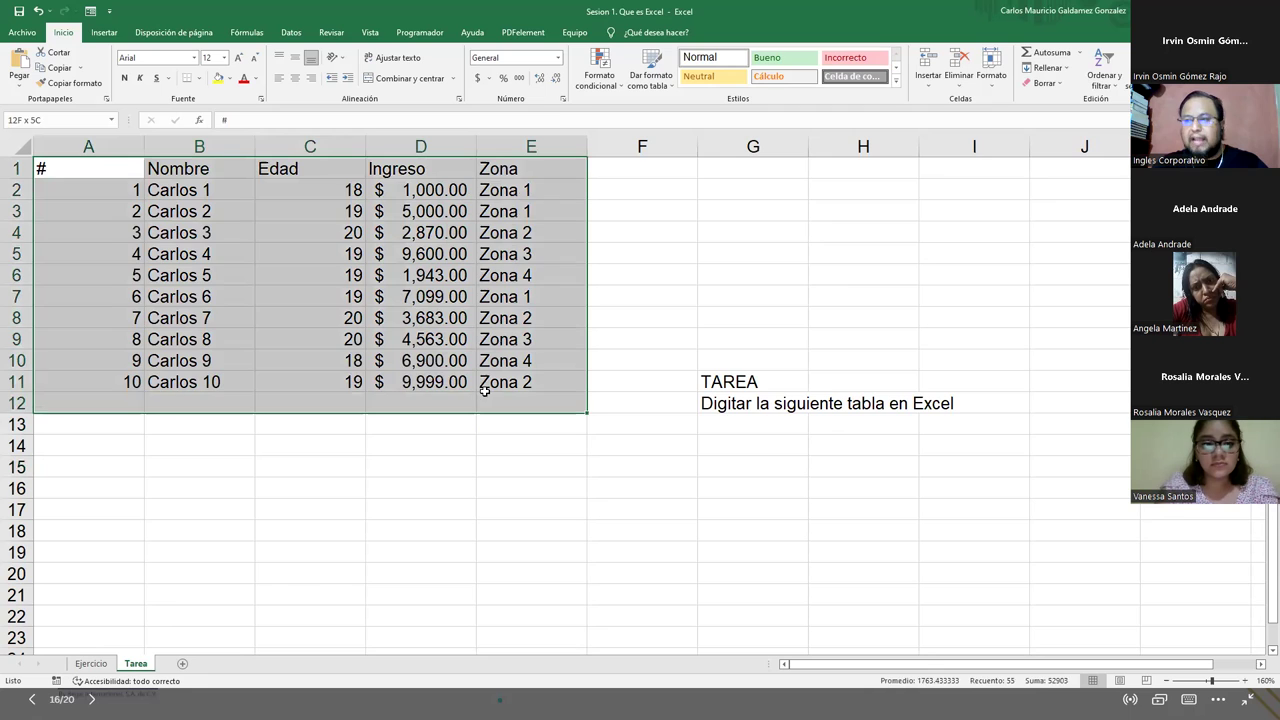
{"action": "left_click", "coordinate": [455, 376]}
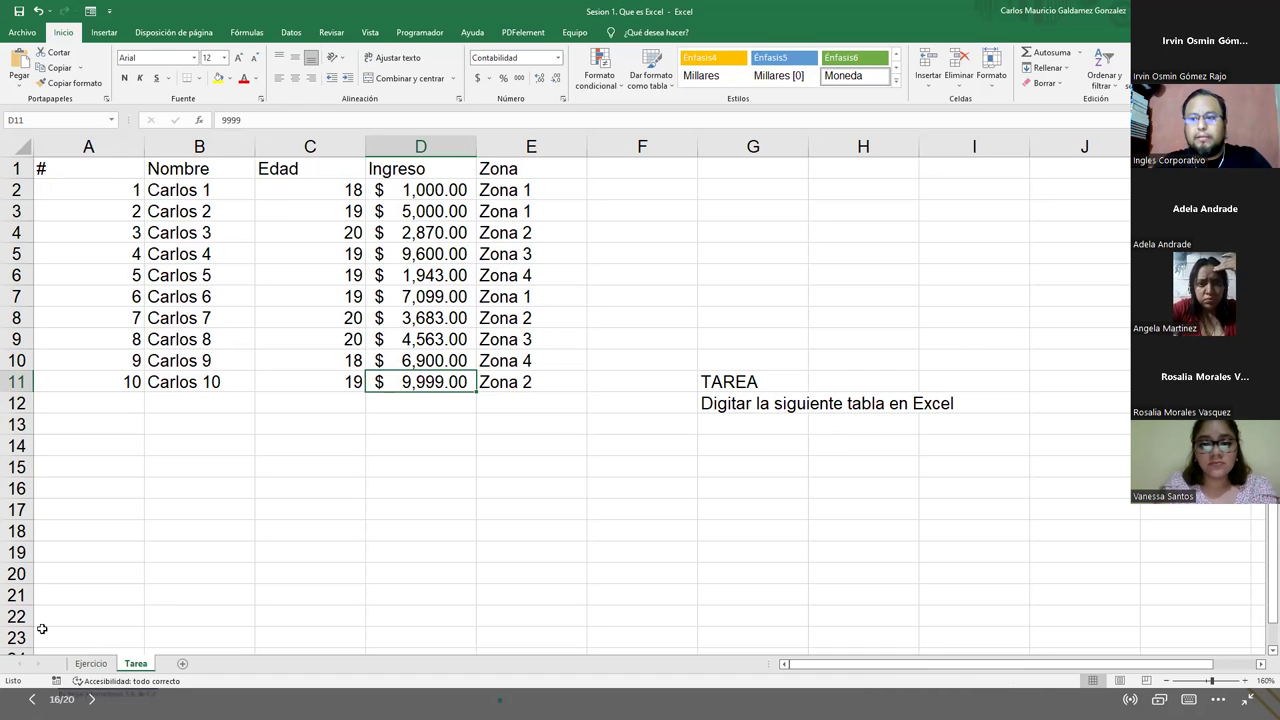
{"action": "left_click", "coordinate": [92, 665]}
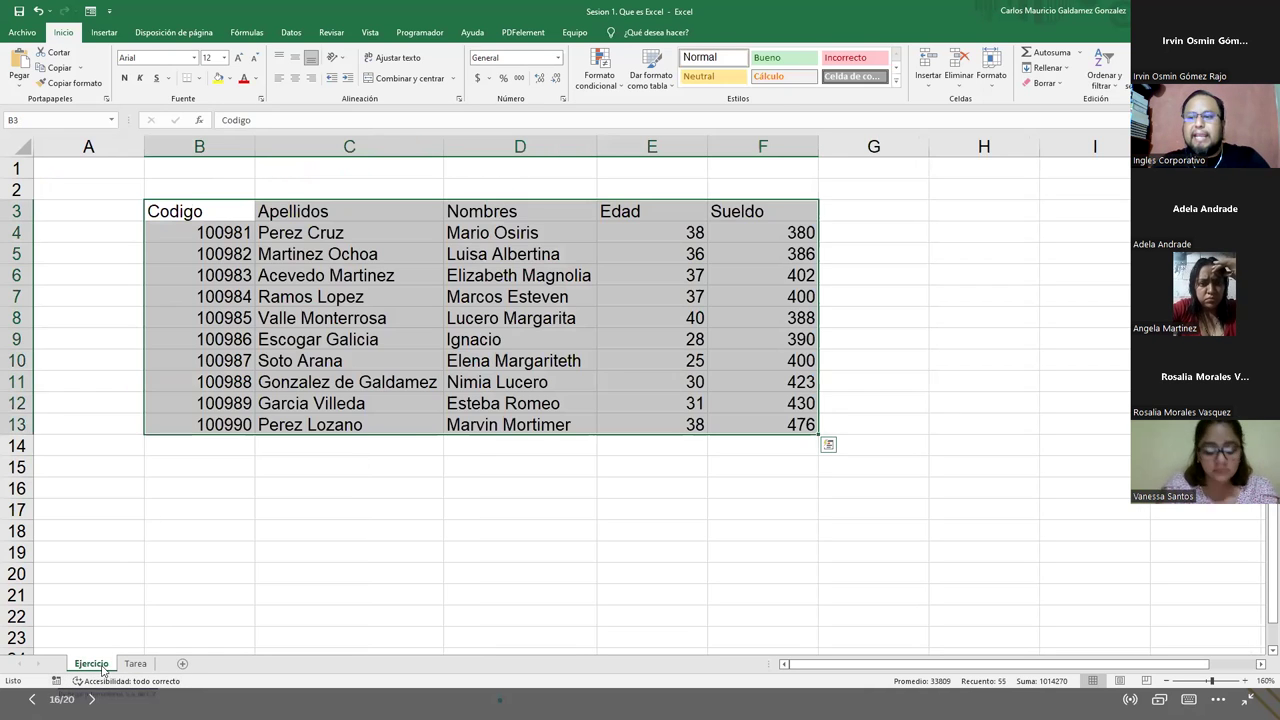
{"action": "left_click", "coordinate": [317, 255]}
{"action": "left_click_drag", "start_coordinate": [318, 217], "coordinate": [330, 425]}
{"action": "left_click_drag", "start_coordinate": [508, 214], "coordinate": [508, 425]}
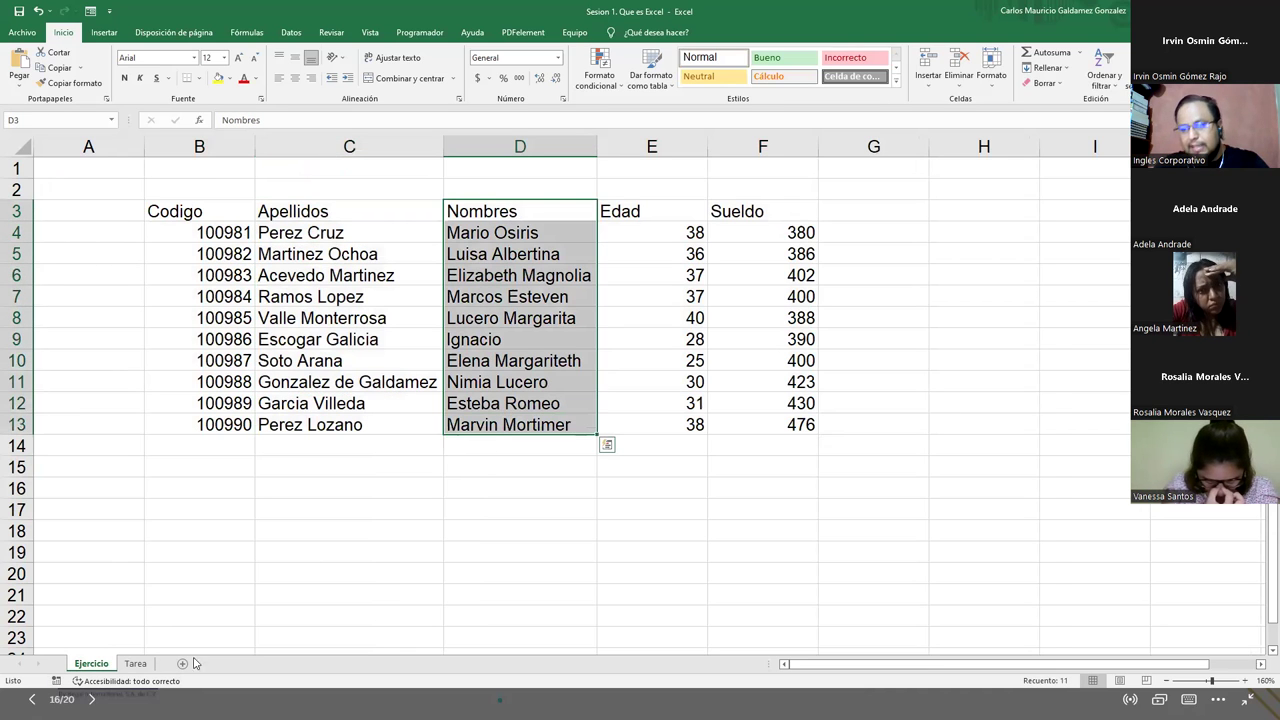
{"action": "left_click", "coordinate": [122, 666]}
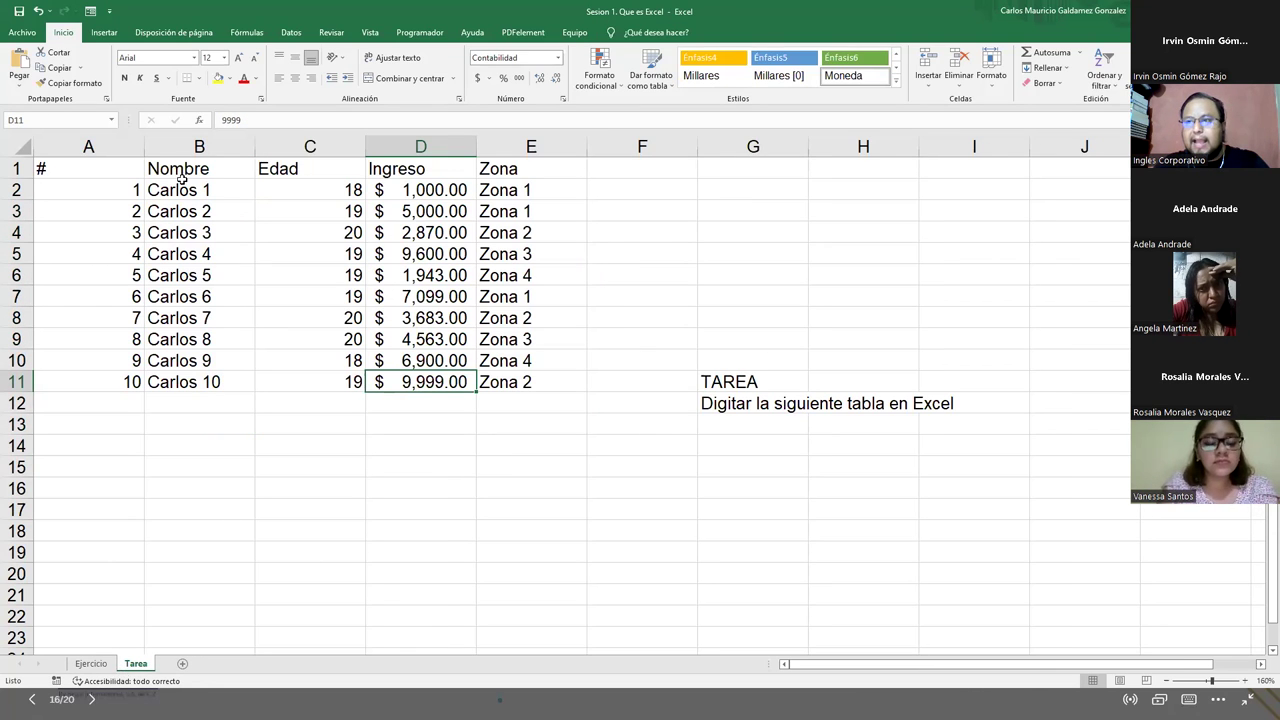
{"action": "left_click_drag", "start_coordinate": [182, 189], "coordinate": [185, 400]}
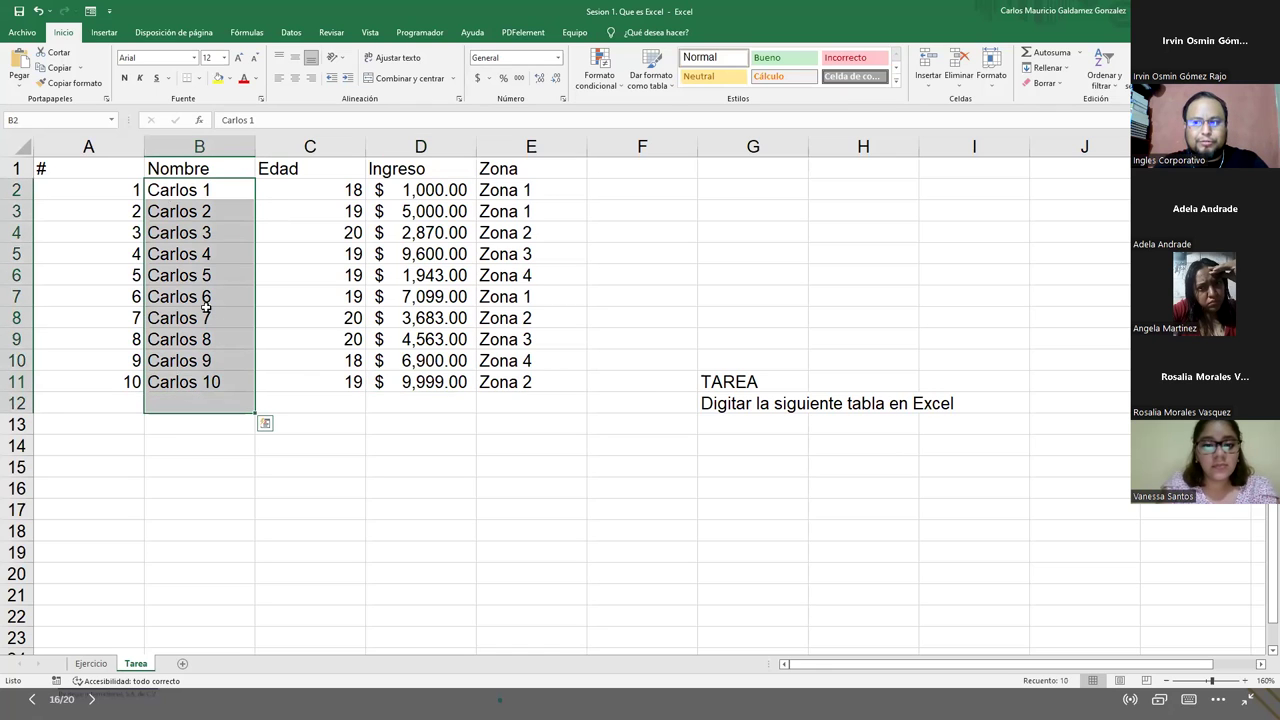
{"action": "left_click_drag", "start_coordinate": [204, 190], "coordinate": [208, 388]}
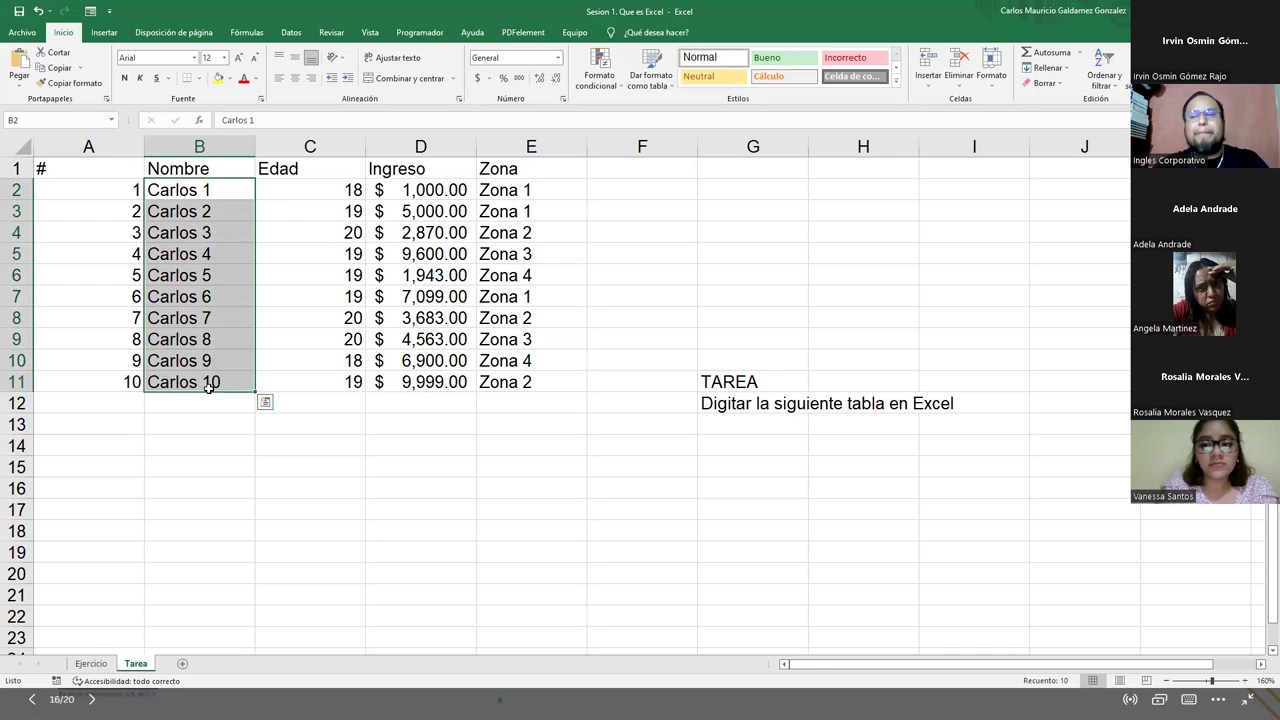
{"action": "left_click", "coordinate": [208, 388]}
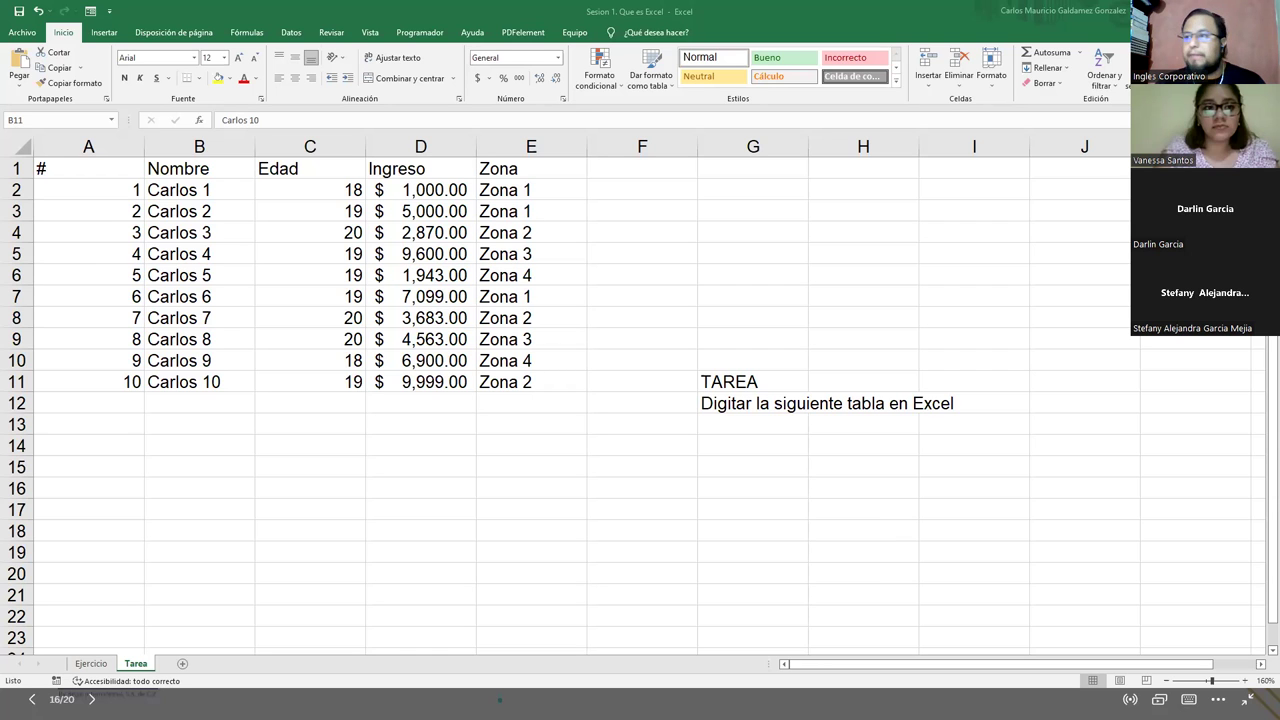
- Scroll through the Asistencia form and inspect the Nombre Completo question title
{"action": "key", "text": "alt+Tab"}
{"action": "scroll", "coordinate": [589, 320], "scroll_direction": "up", "scroll_amount": 5}
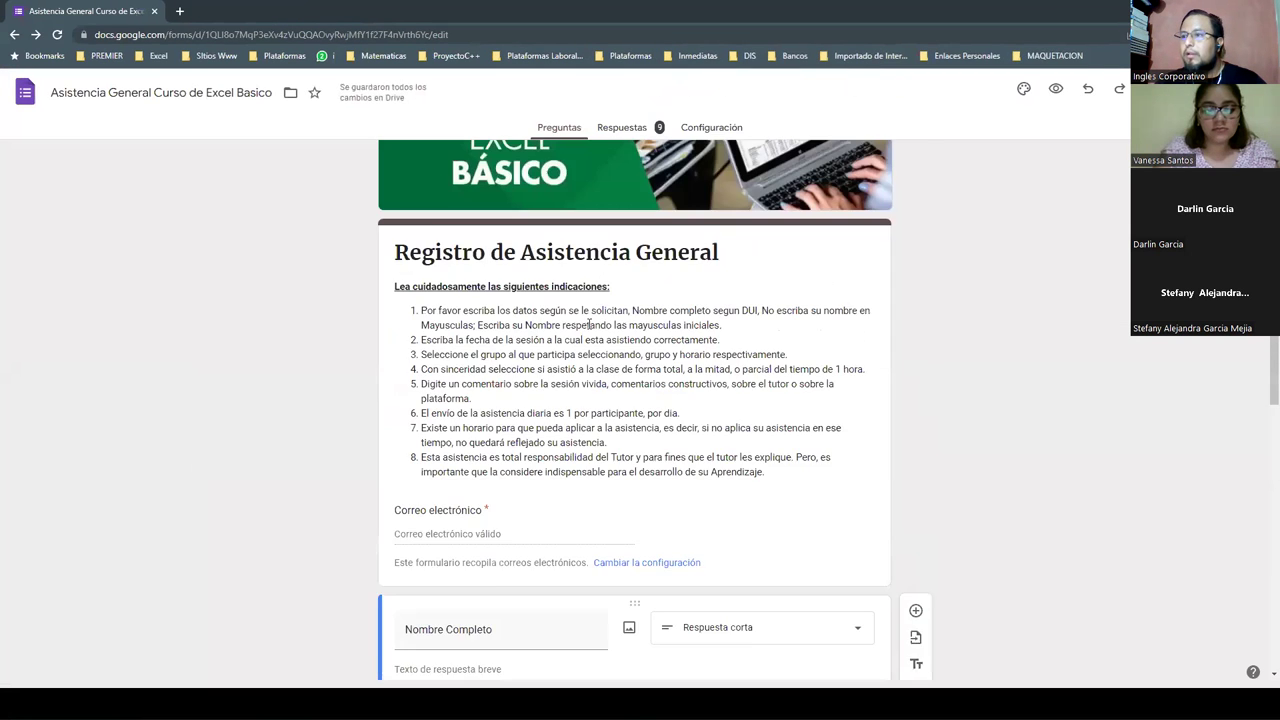
{"action": "scroll", "coordinate": [553, 349], "scroll_direction": "down", "scroll_amount": 2}
{"action": "scroll", "coordinate": [553, 349], "scroll_direction": "down", "scroll_amount": 1}
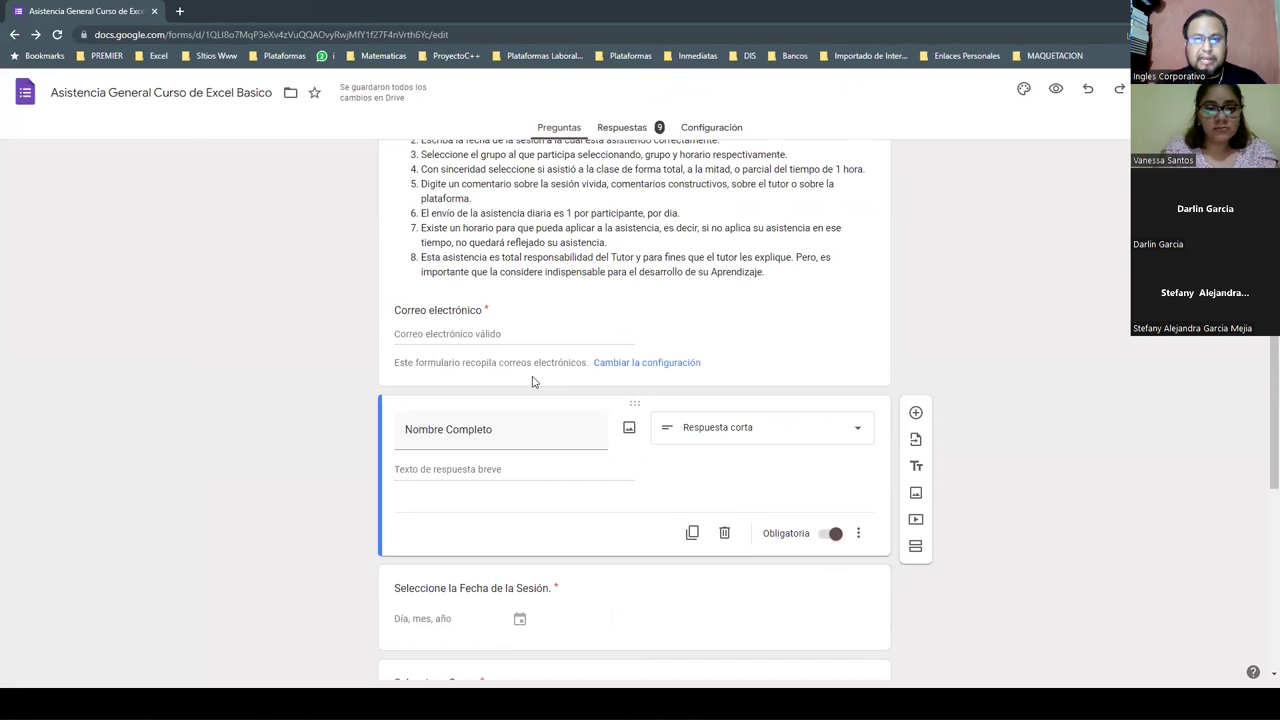
{"action": "scroll", "coordinate": [510, 410], "scroll_direction": "down", "scroll_amount": 1}
{"action": "left_click", "coordinate": [471, 391]}
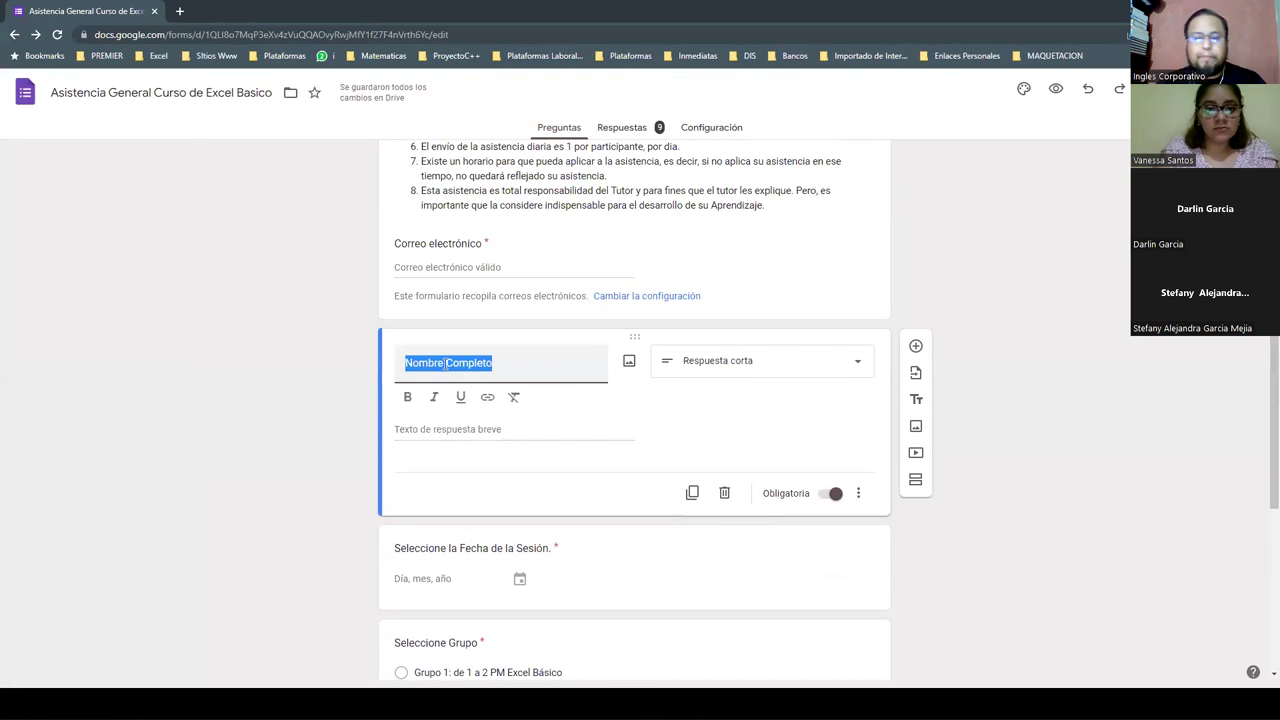
{"action": "left_click", "coordinate": [445, 364]}
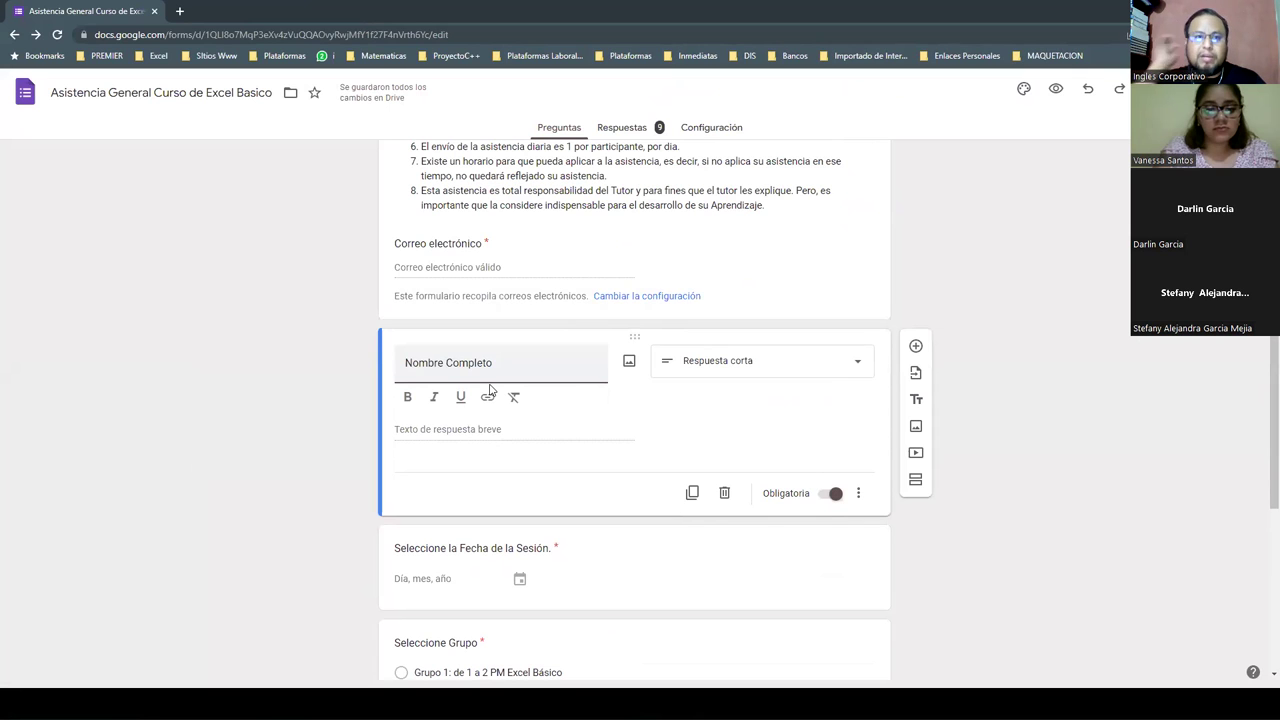
{"action": "left_click", "coordinate": [264, 423]}
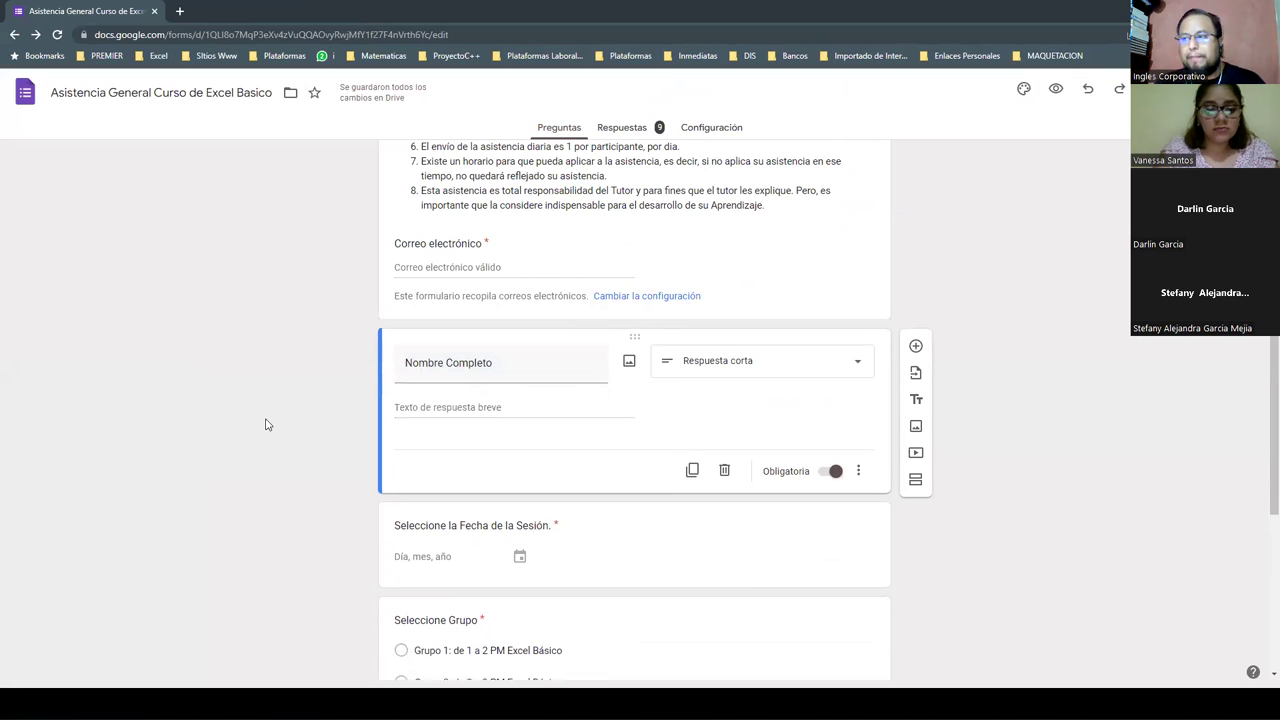
- Review the remaining attendance form questions, then return to the Excel workbook
{"action": "scroll", "coordinate": [266, 423], "scroll_direction": "down", "scroll_amount": 1}
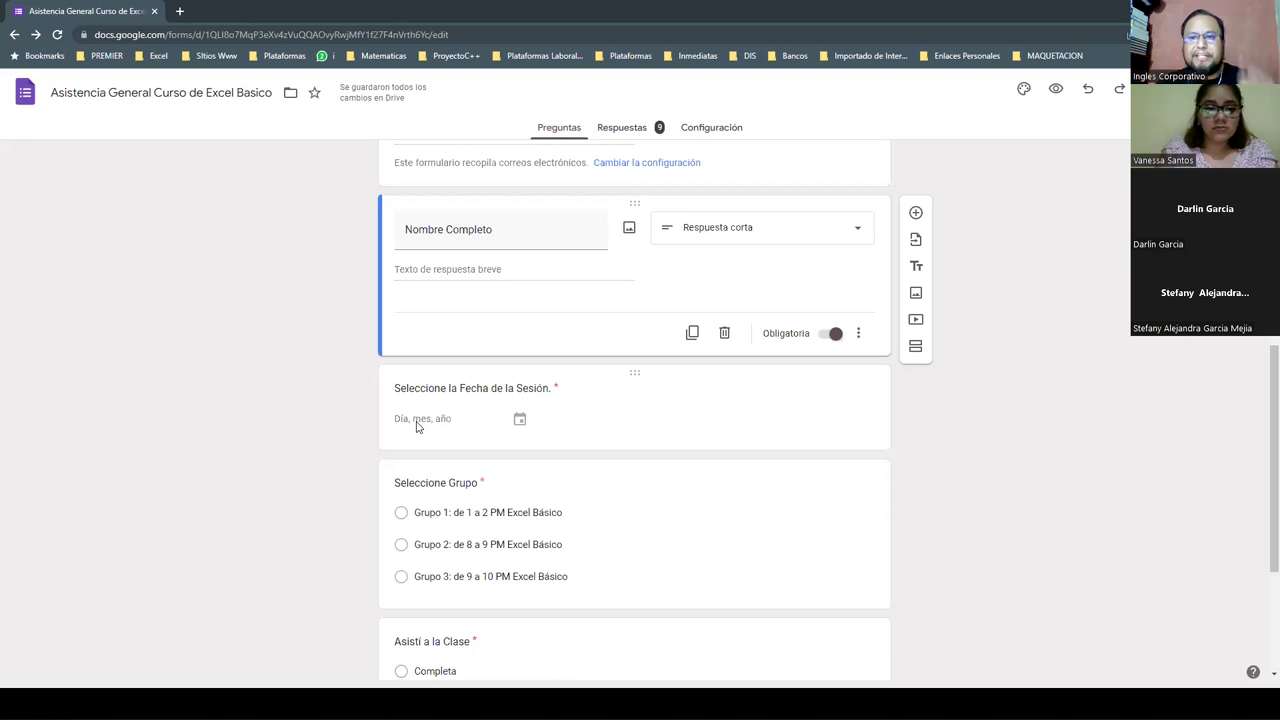
{"action": "scroll", "coordinate": [424, 450], "scroll_direction": "down", "scroll_amount": 1}
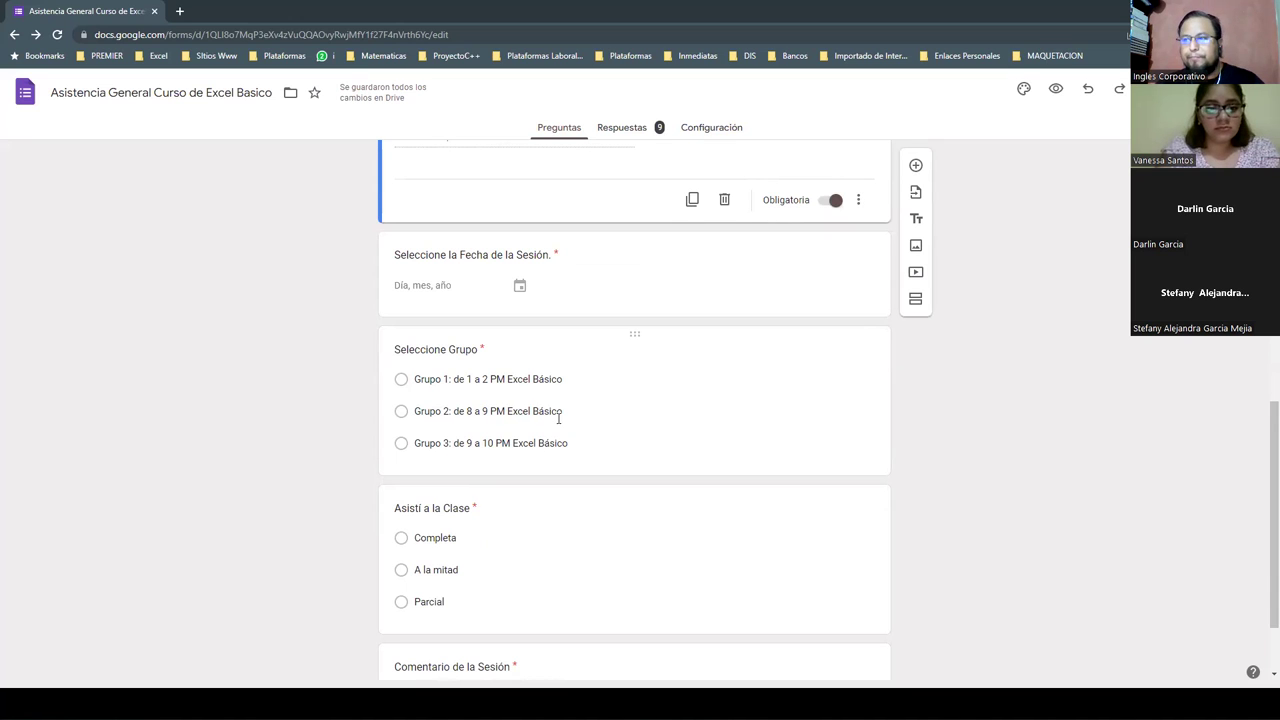
{"action": "scroll", "coordinate": [559, 418], "scroll_direction": "down", "scroll_amount": 1}
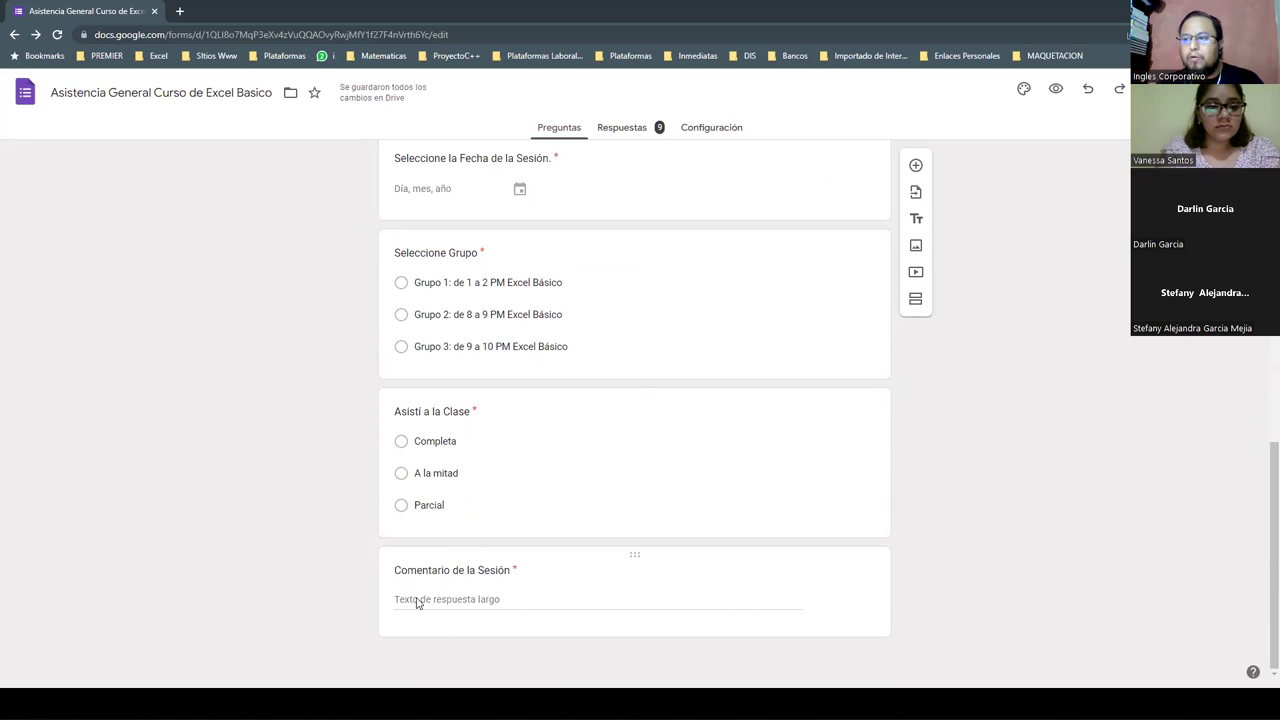
{"action": "scroll", "coordinate": [300, 579], "scroll_direction": "up", "scroll_amount": 10}
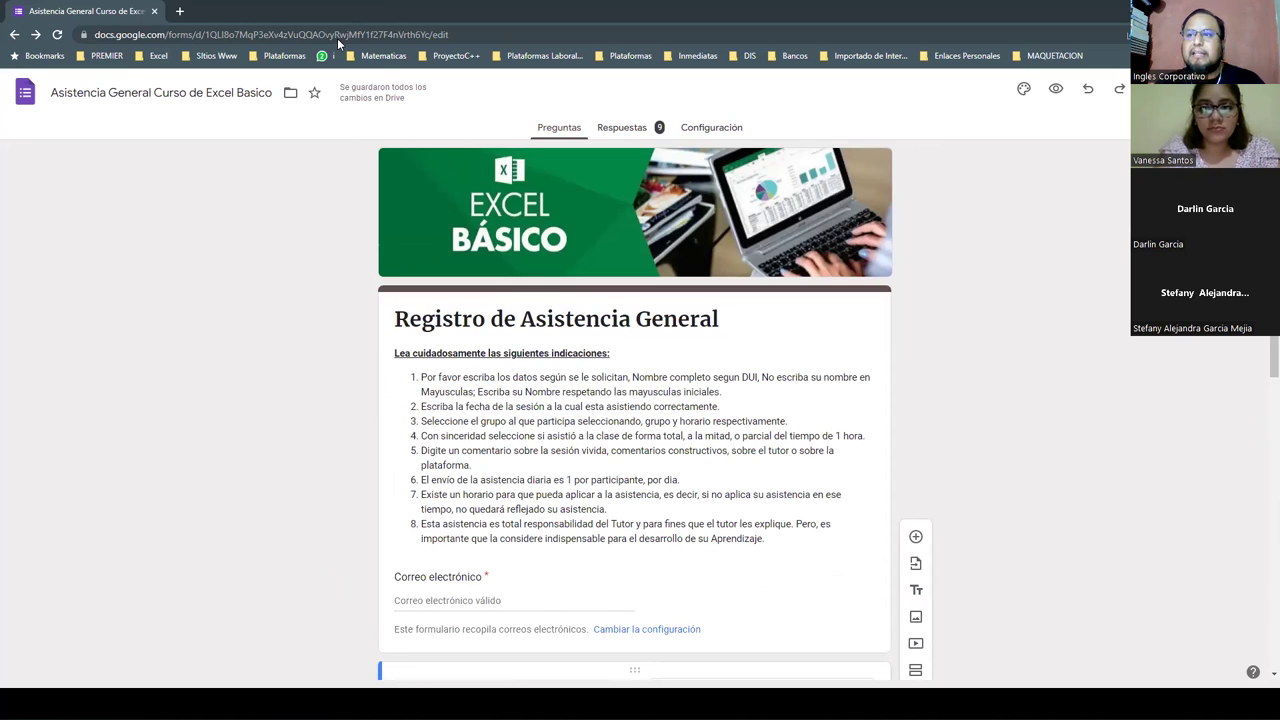
{"action": "key", "text": "alt+Tab"}
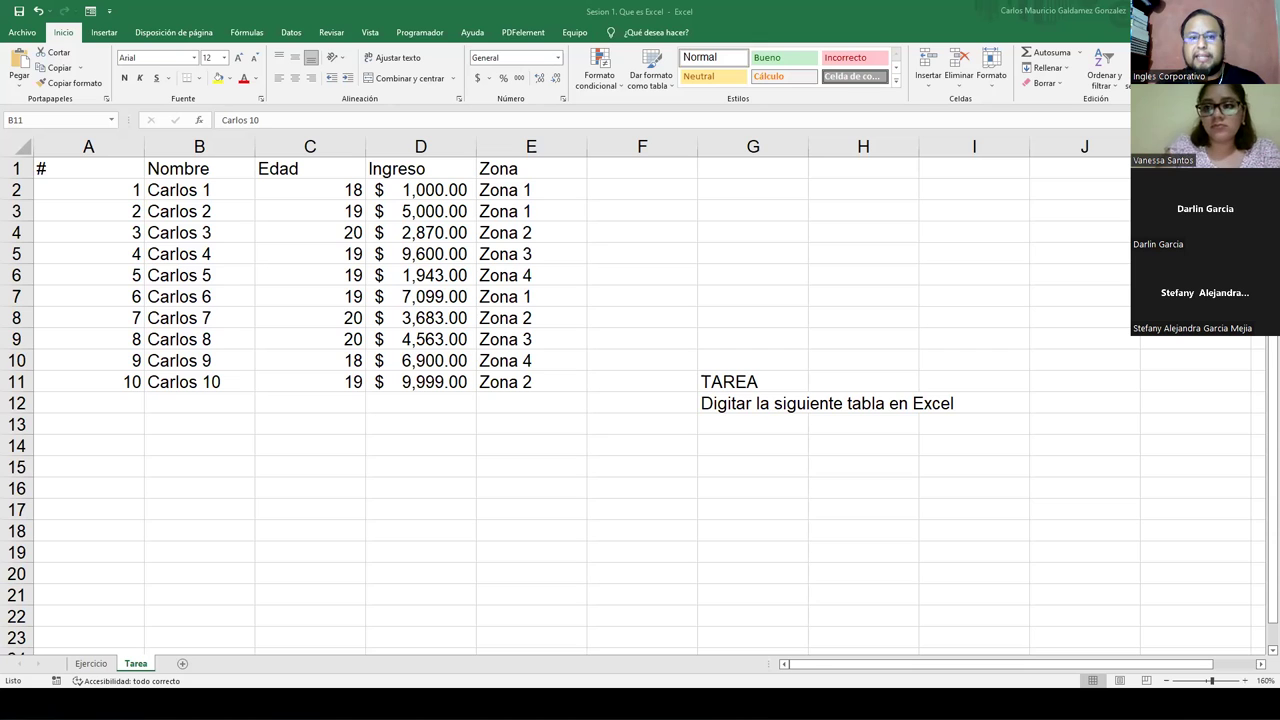
- Scroll the Registro Tareas form down to the Archivo semana upload questions, then return to Excel
{"action": "key", "text": "alt+Tab"}
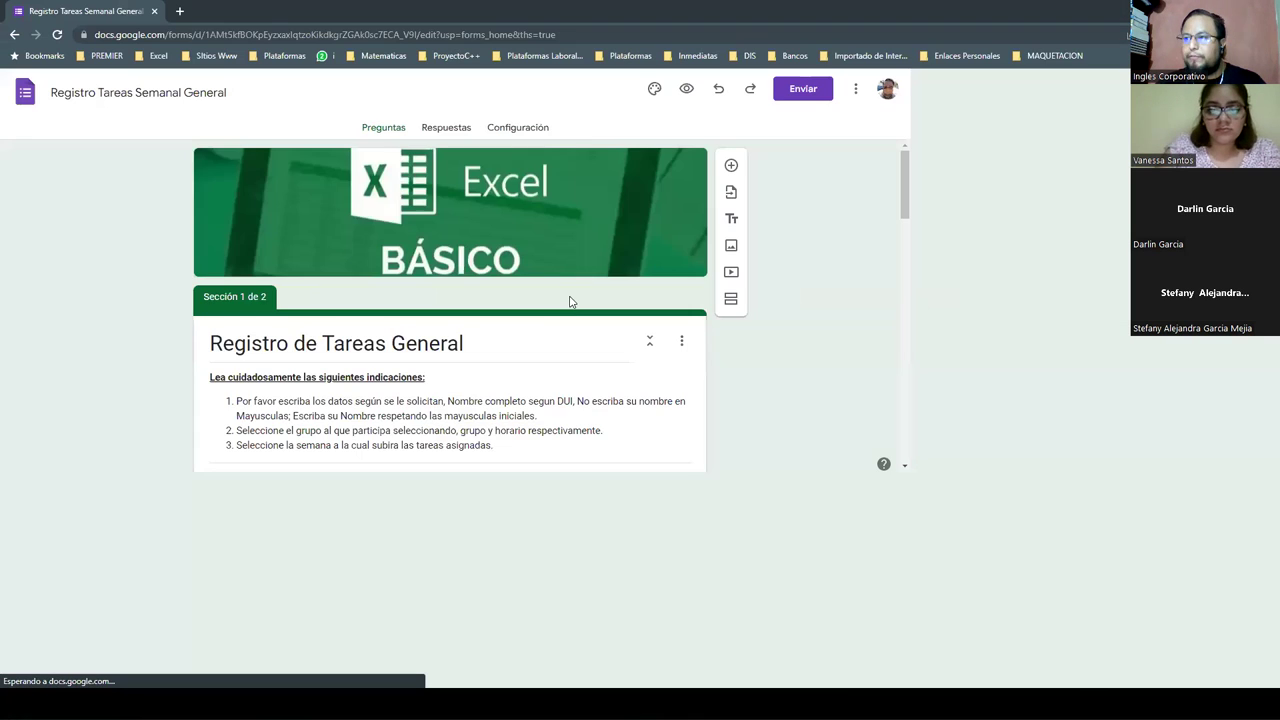
{"action": "scroll", "coordinate": [662, 376], "scroll_direction": "down", "scroll_amount": 2}
{"action": "left_click", "coordinate": [662, 376]}
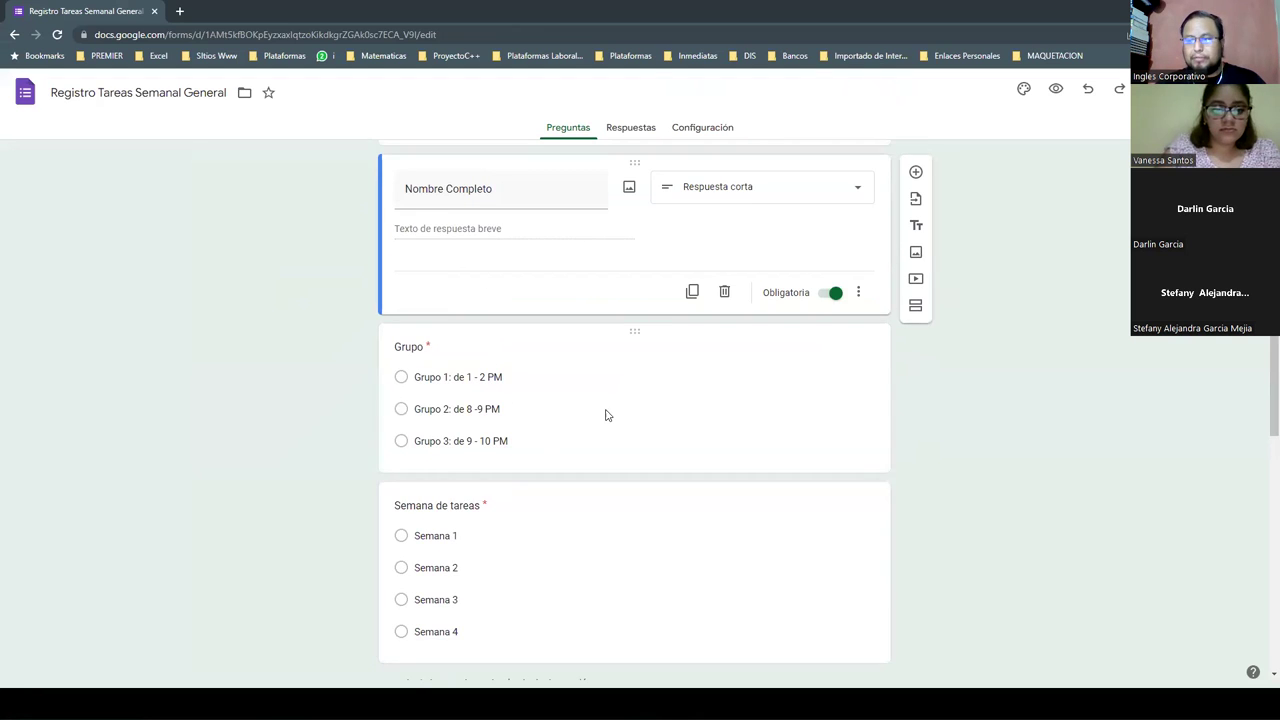
{"action": "scroll", "coordinate": [603, 414], "scroll_direction": "down", "scroll_amount": 3}
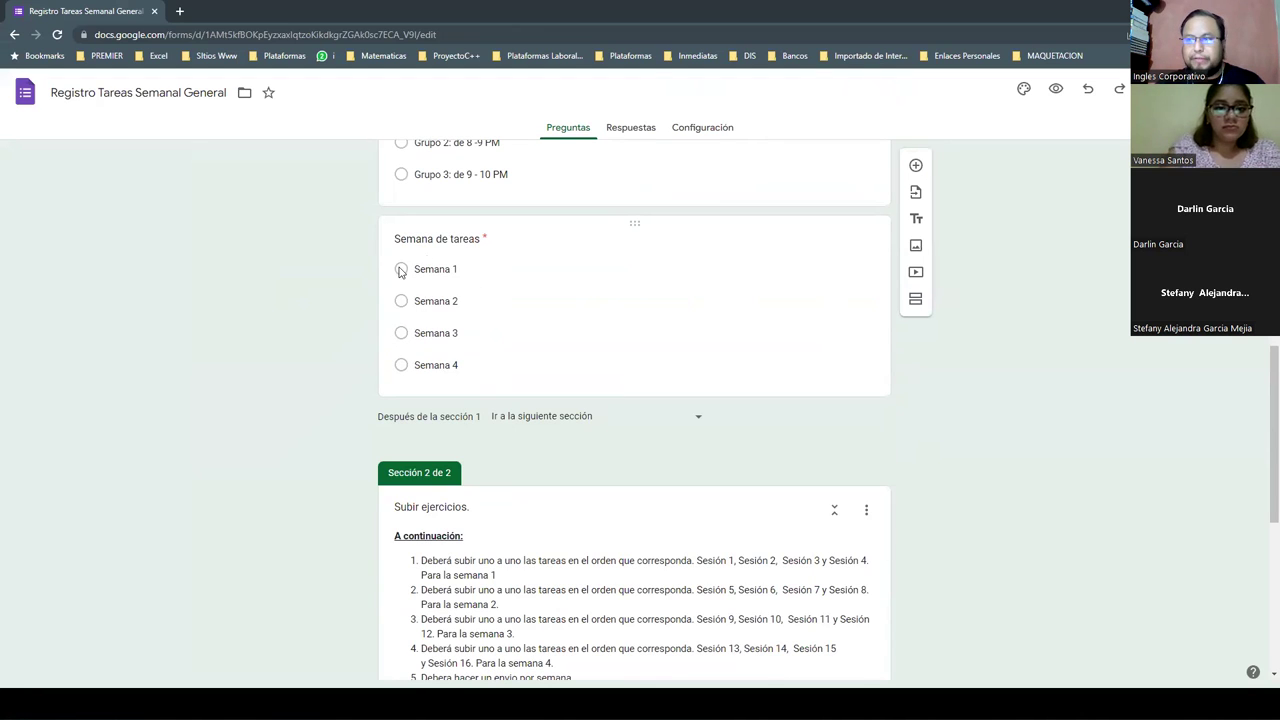
{"action": "scroll", "coordinate": [640, 330], "scroll_direction": "down", "scroll_amount": 2}
{"action": "scroll", "coordinate": [681, 330], "scroll_direction": "down", "scroll_amount": 3}
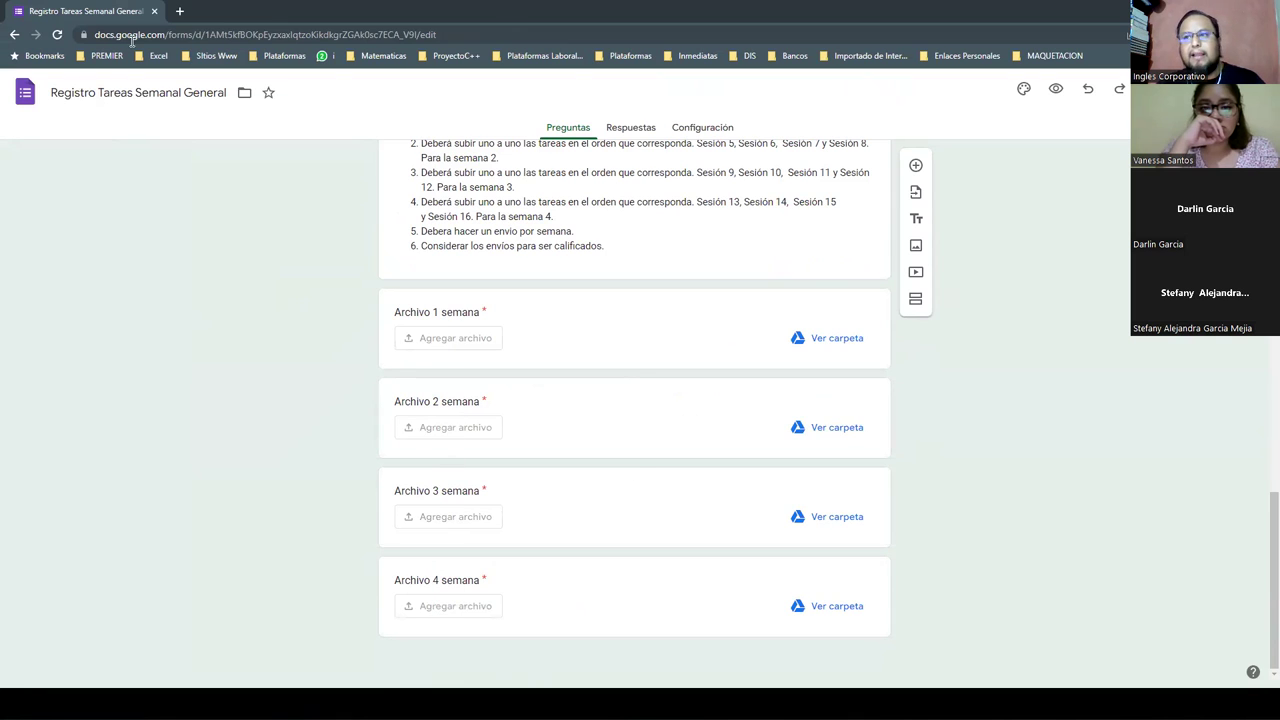
{"action": "key", "text": "alt+Tab"}
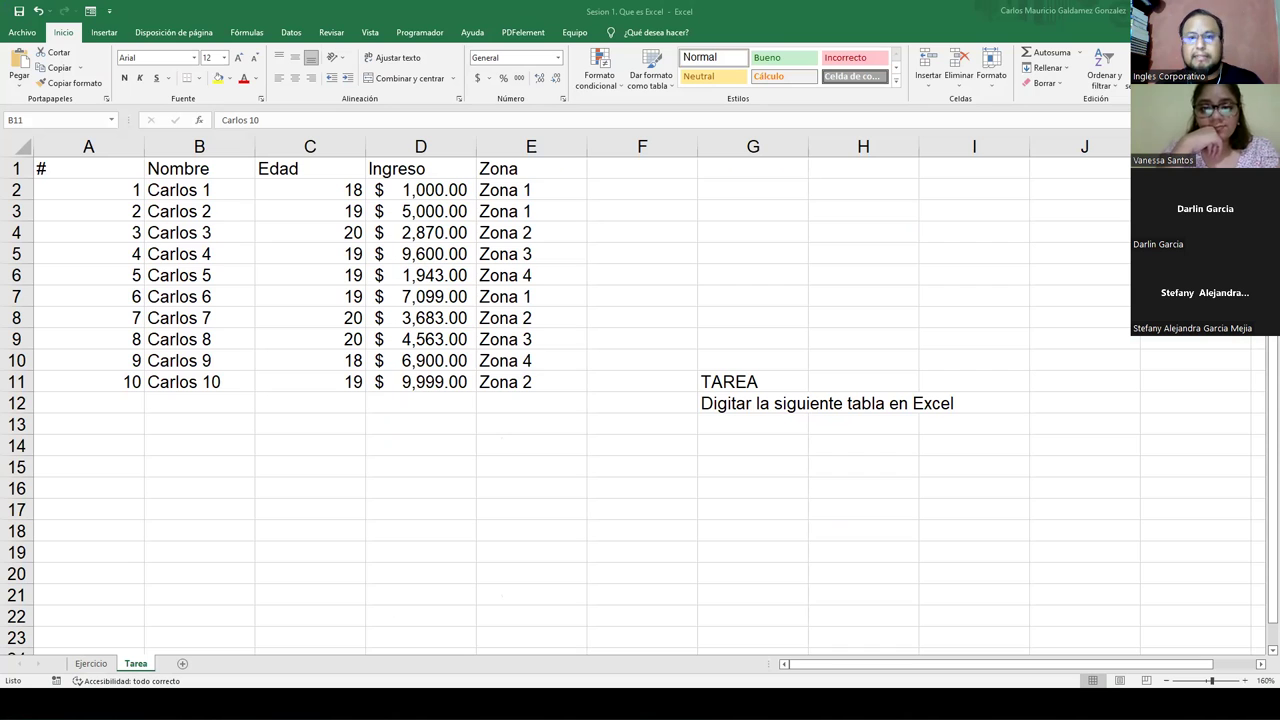
- Switch back to the full-screen Canva slideshow and advance to the 'VAMOS A PRACTICAR' slide
{"action": "key", "text": "alt+Tab"}
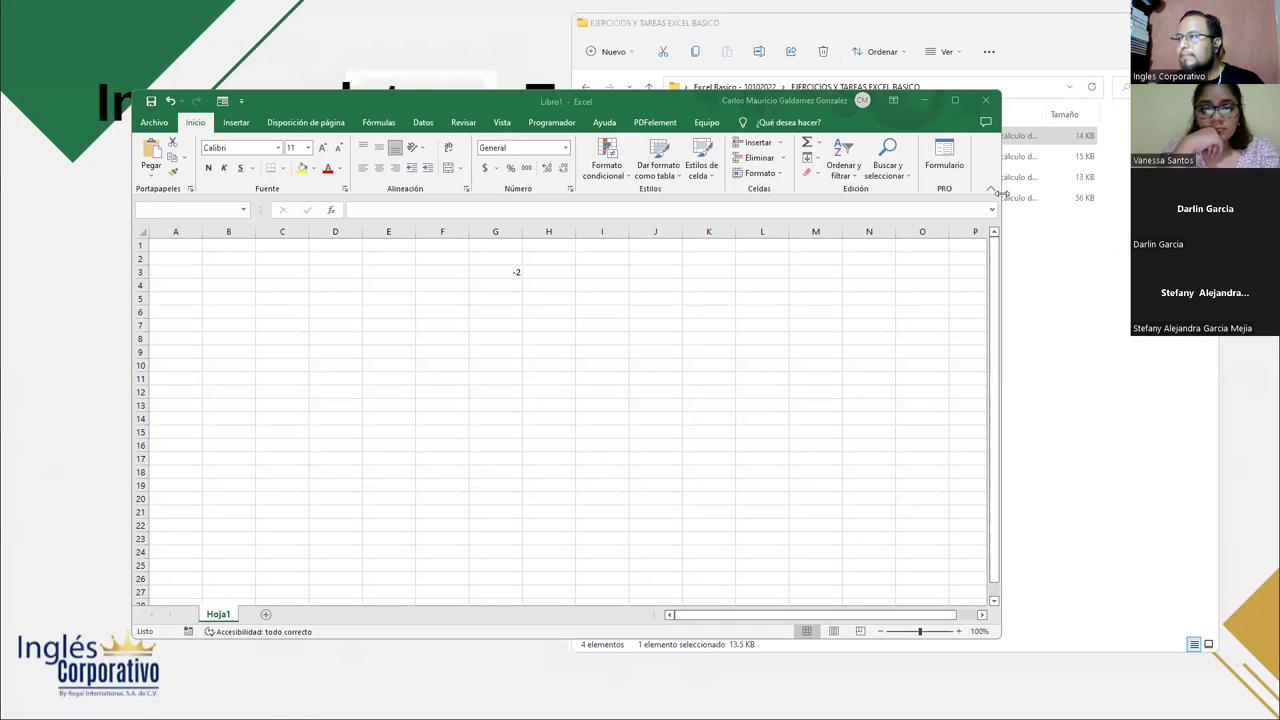
{"action": "key", "text": "alt+Tab"}
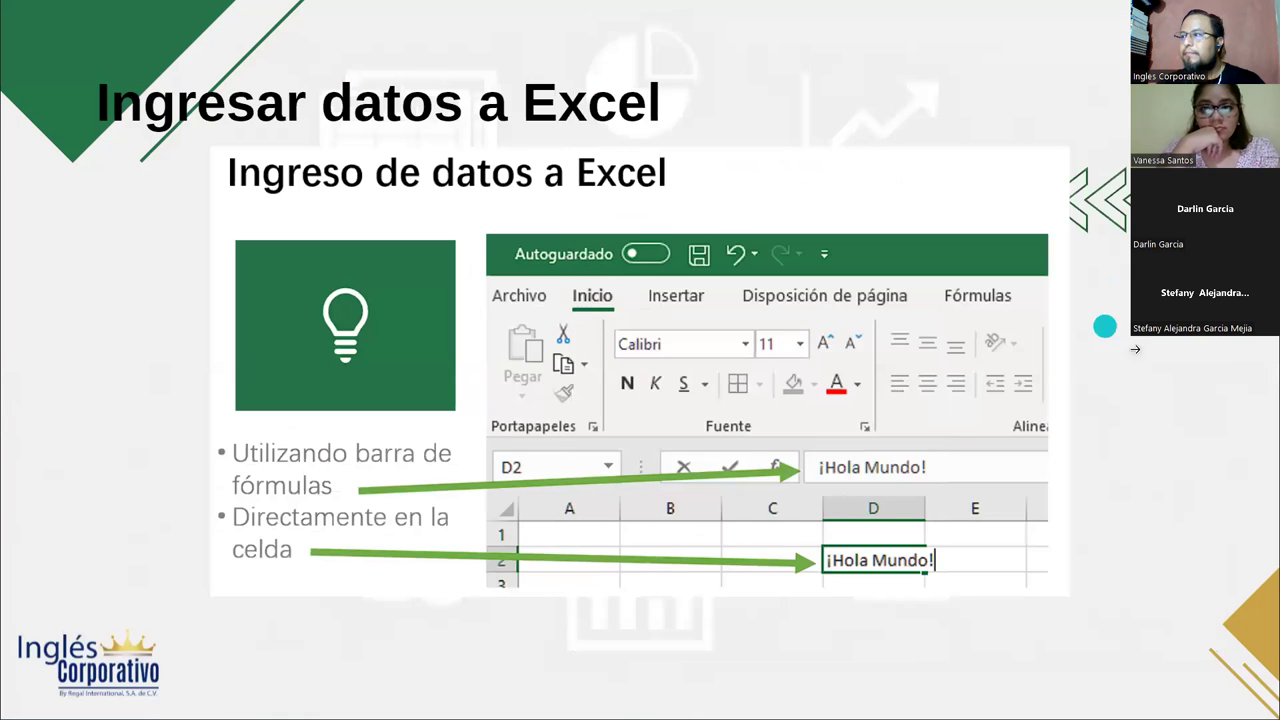
{"action": "left_click", "coordinate": [1181, 381]}
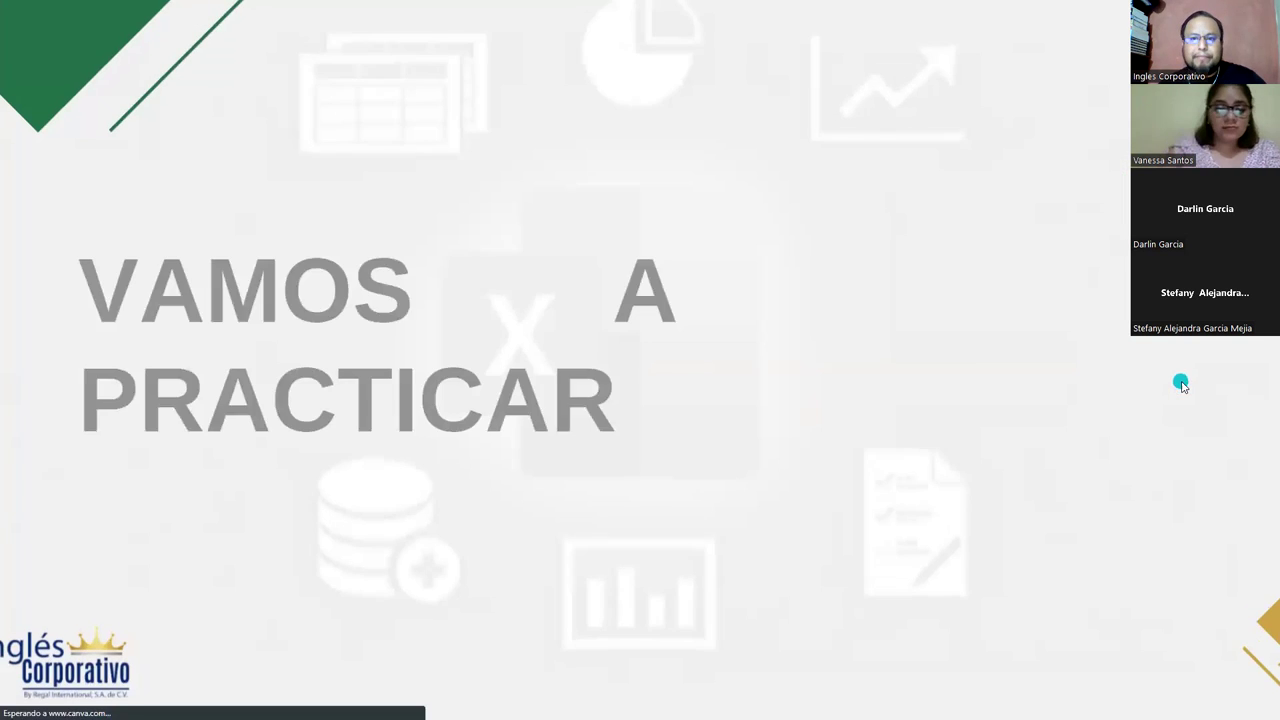